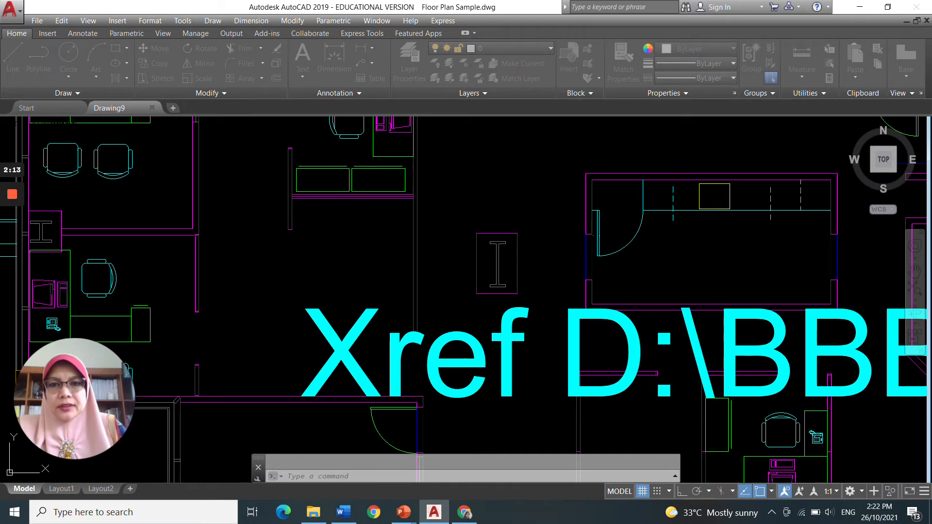
# Step: Open the External References palette to review the floor plan's attached file references, then close it
pyautogui.scroll(-5, 631, 374)
pyautogui.moveTo(631, 374); pyautogui.dragTo(344, 293, button='middle')
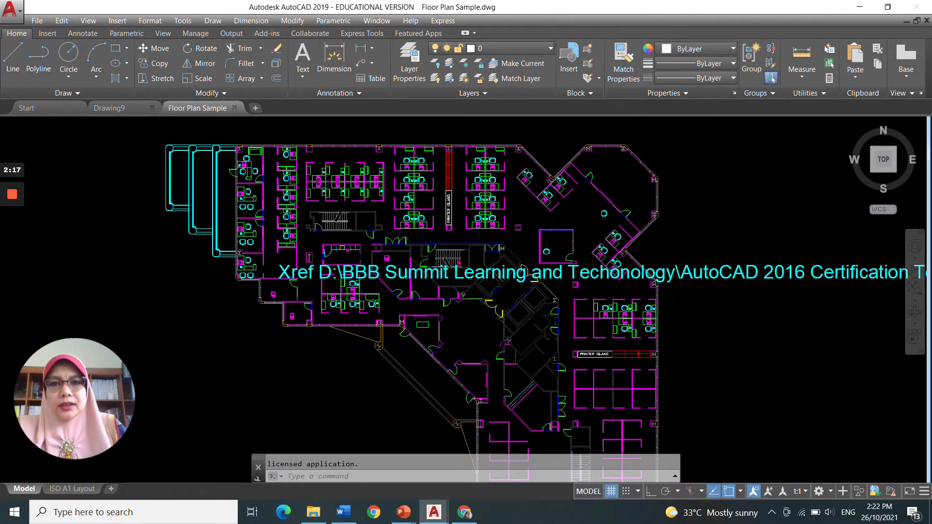
pyautogui.click(513, 245)
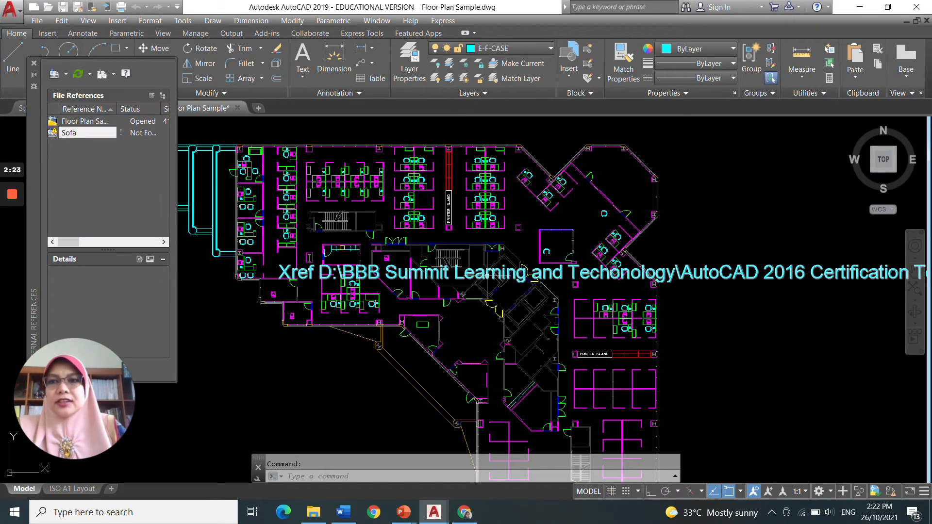
pyautogui.click(35, 62)
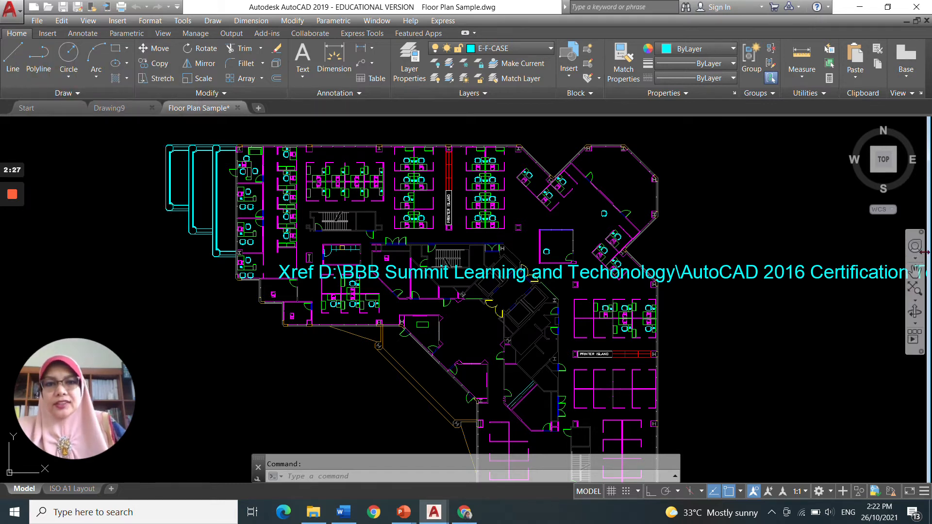
# Step: Open the Layer Properties Manager for the floor plan, scroll through its layer list, then close it
pyautogui.click(409, 75)
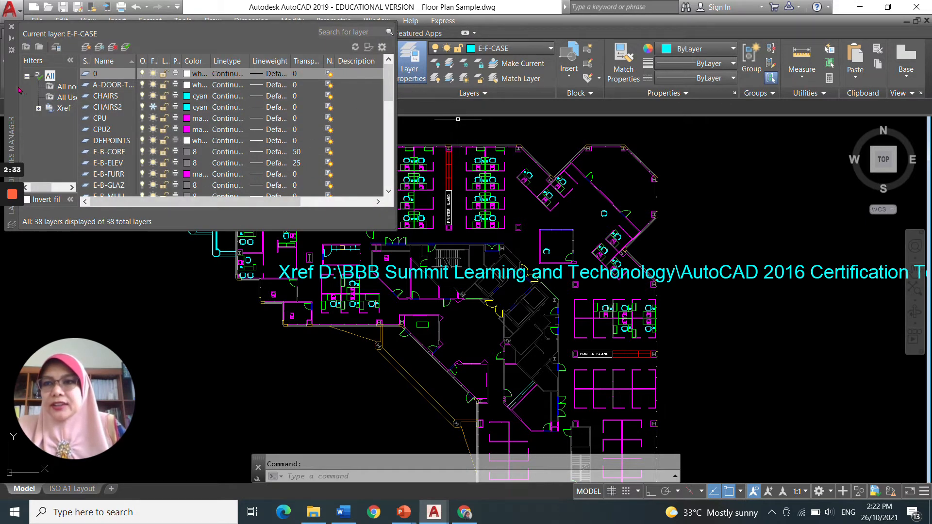
pyautogui.moveTo(14, 89)
pyautogui.mouseDown()
pyautogui.moveTo(16, 78)
pyautogui.moveTo(177, 240)
pyautogui.moveTo(308, 260)
pyautogui.moveTo(304, 235)
pyautogui.moveTo(228, 233)
pyautogui.mouseUp()
pyautogui.moveTo(216, 282); pyautogui.dragTo(312, 256)
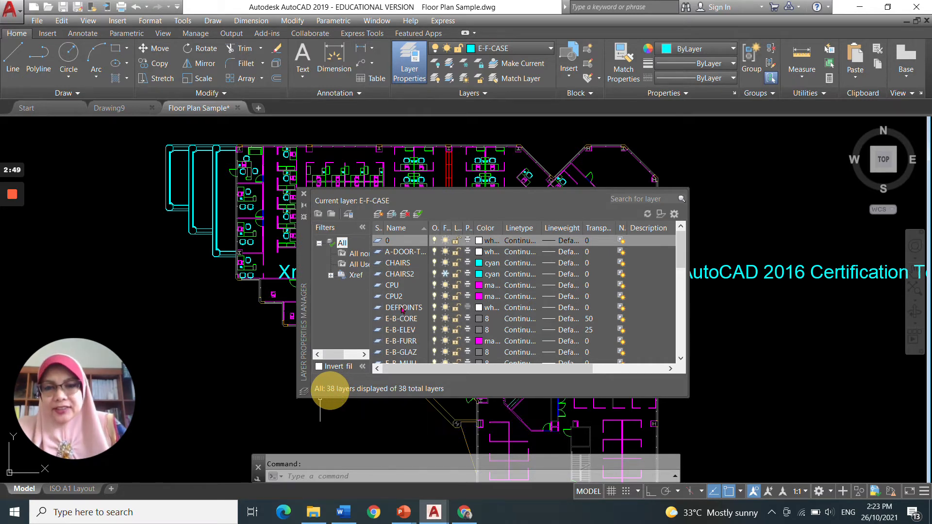
pyautogui.scroll(-3, 683, 247)
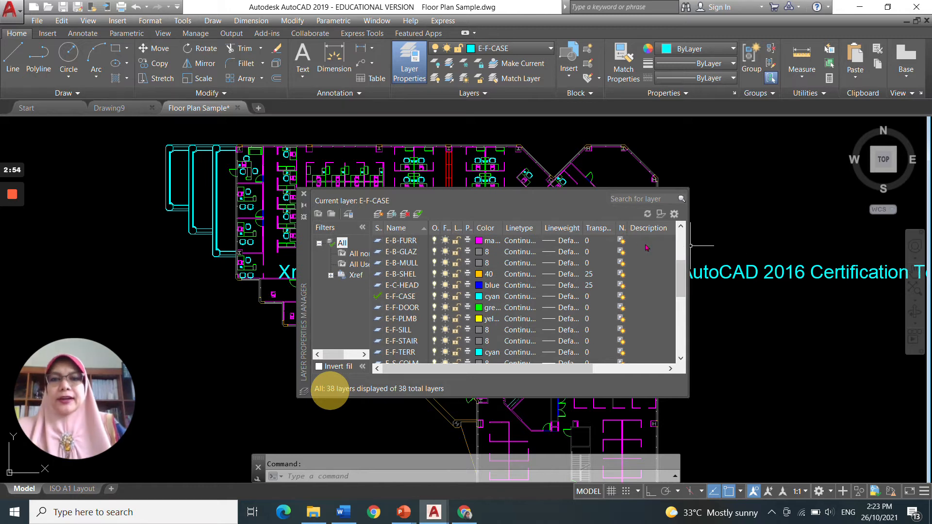
pyautogui.click(304, 195)
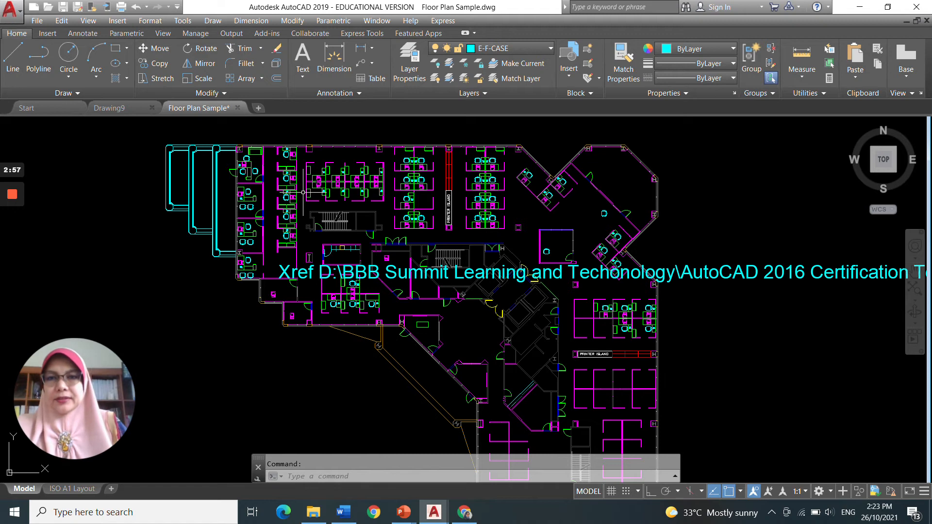
# Step: Switch to Drawing9, open the Layer Properties Manager and create three new layers
pyautogui.click(121, 111)
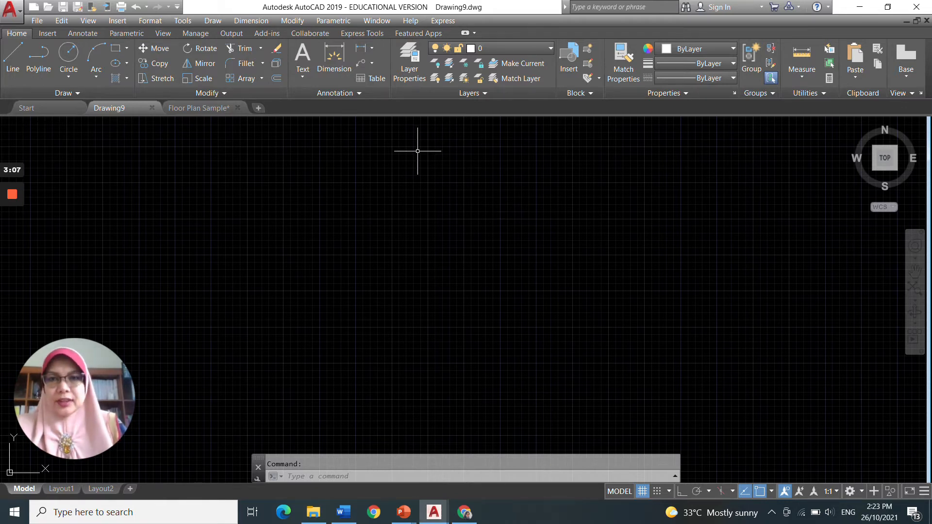
pyautogui.click(410, 70)
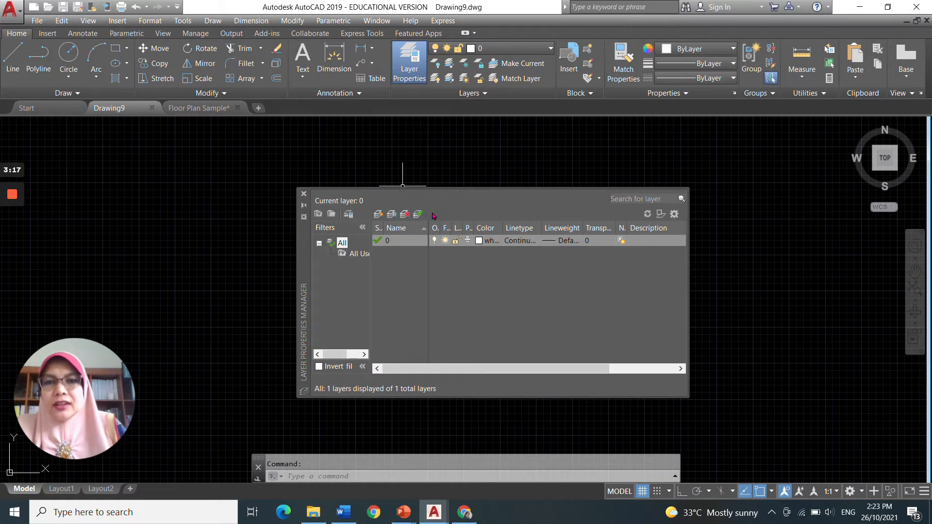
pyautogui.click(379, 214)
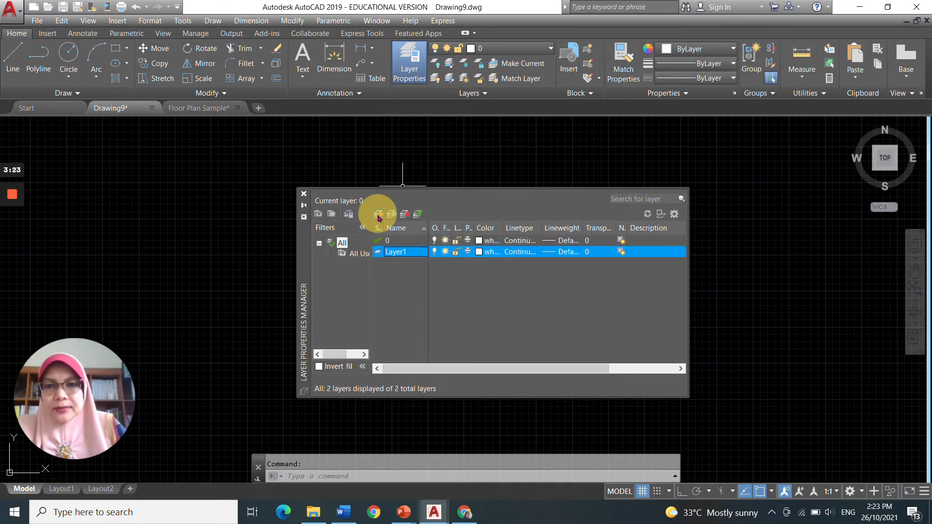
pyautogui.click(378, 215)
pyautogui.click(378, 215)
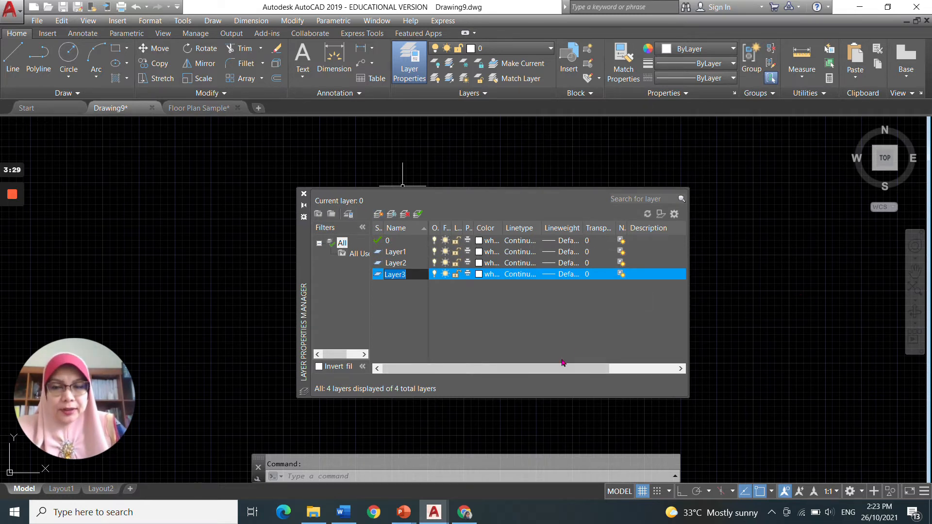
# Step: Delete the three new layers, then try to delete layer 0 and dismiss the warning
pyautogui.click(748, 279)
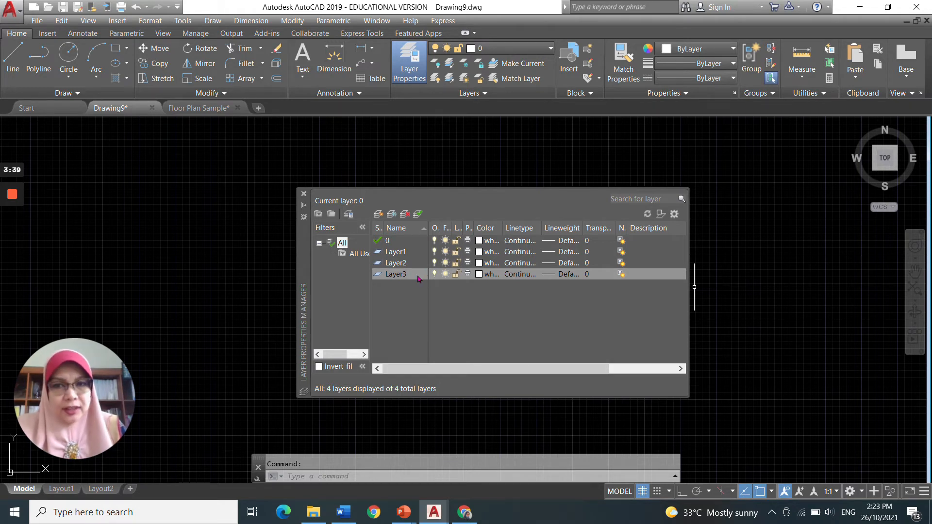
pyautogui.click(407, 276)
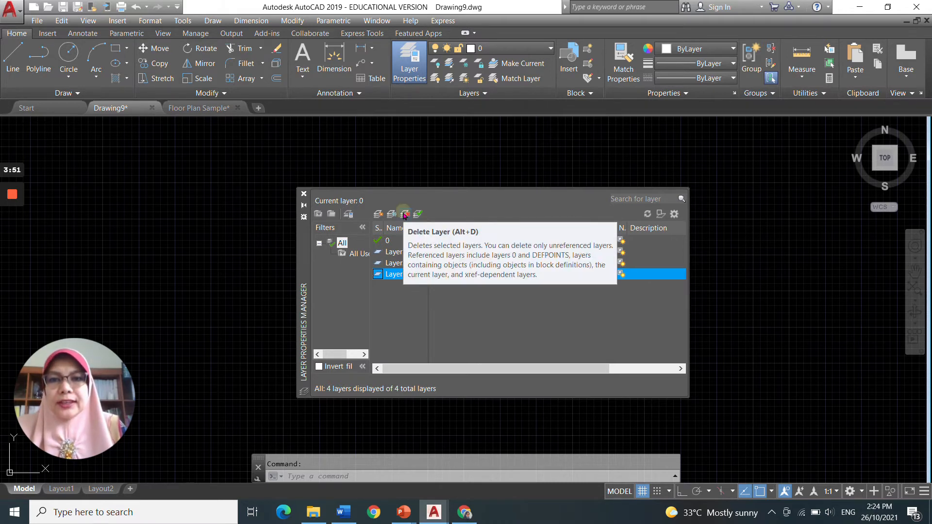
pyautogui.click(405, 215)
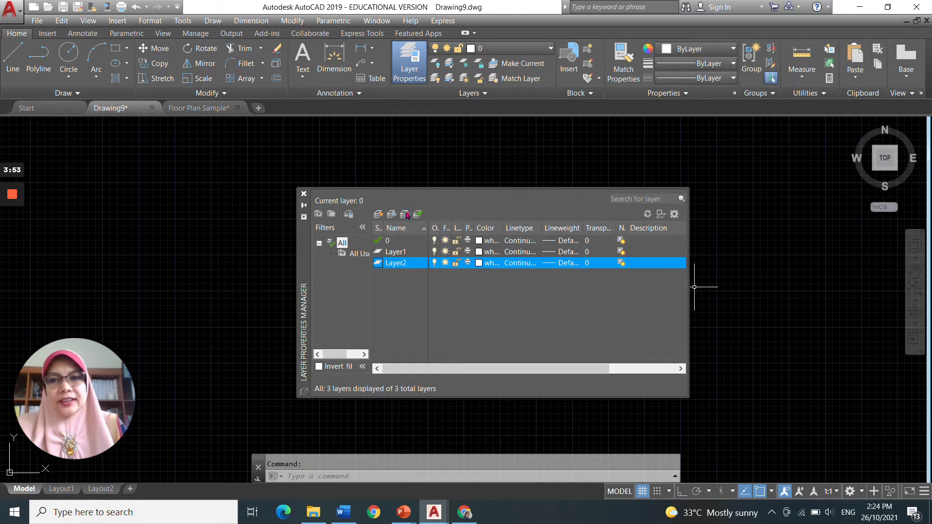
pyautogui.click(405, 215)
pyautogui.click(405, 214)
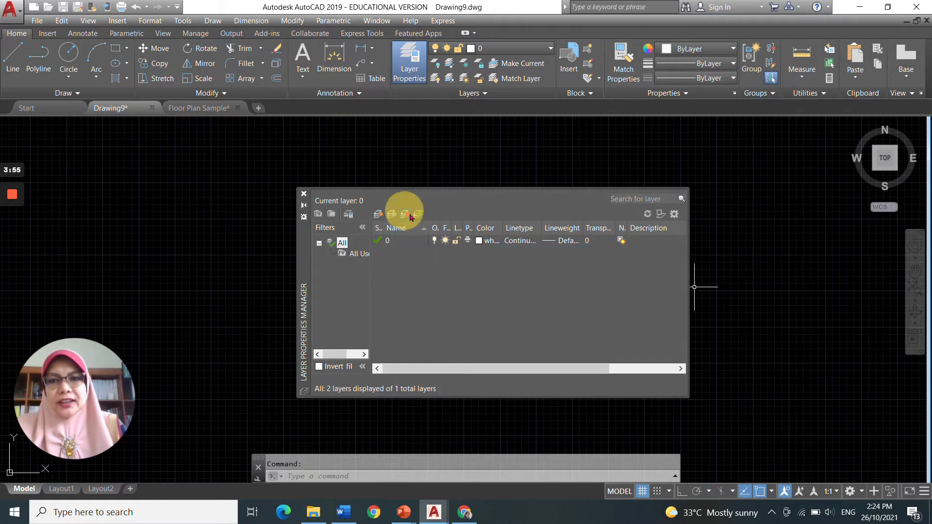
pyautogui.click(405, 215)
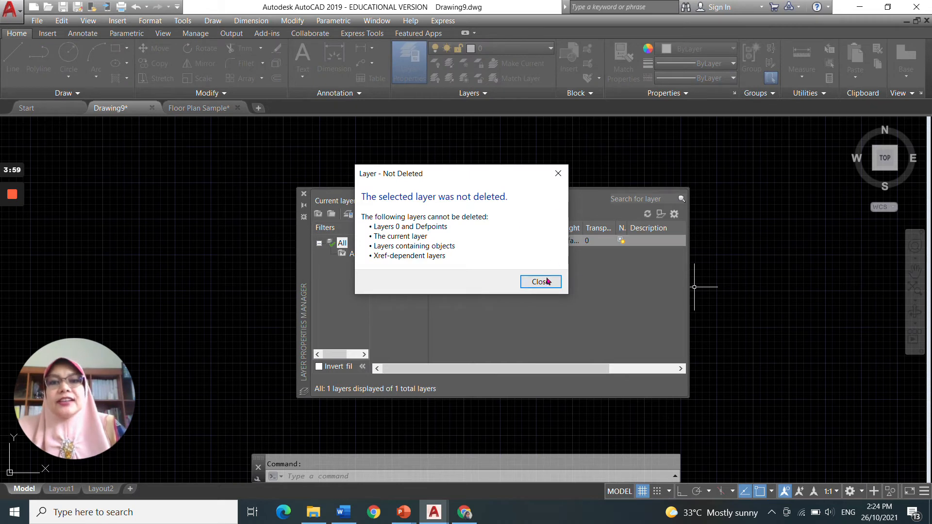
pyautogui.click(559, 174)
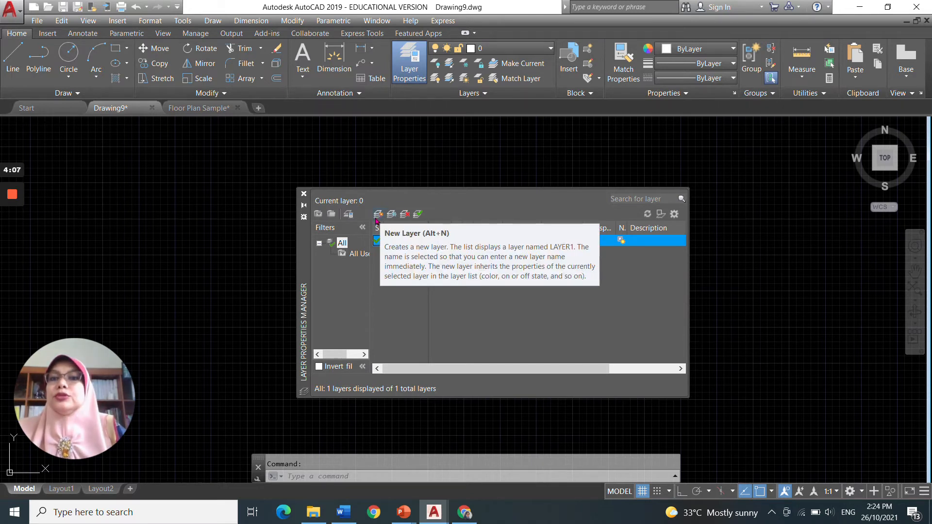
# Step: Create two new layers in the Layer Properties Manager
pyautogui.click(379, 215)
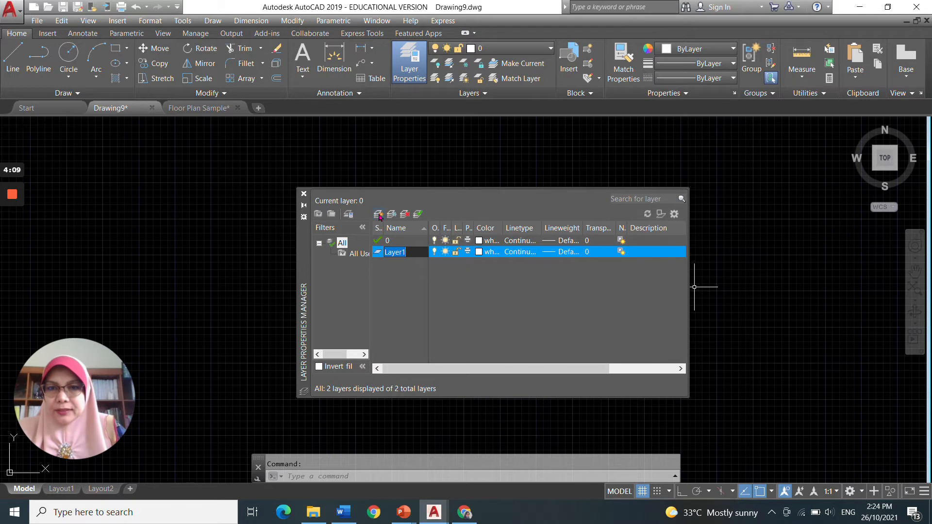
pyautogui.click(379, 216)
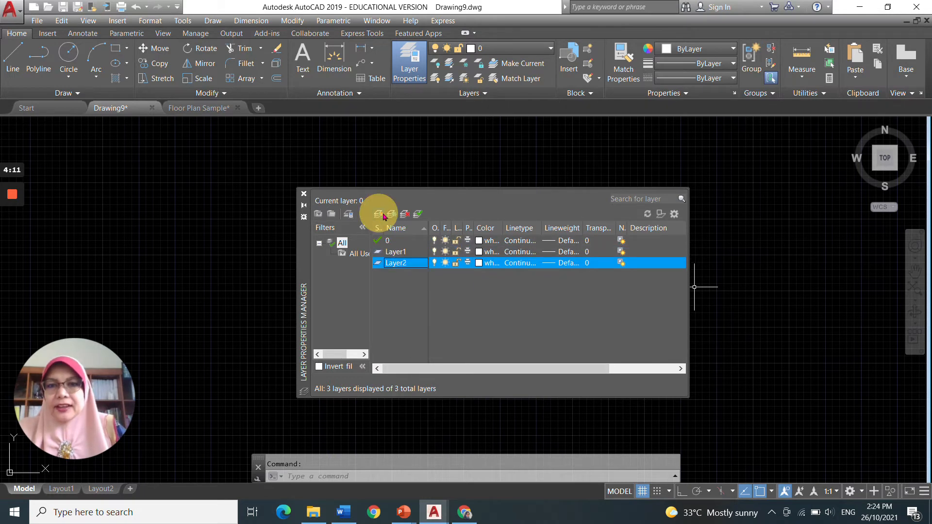
pyautogui.click(379, 216)
pyautogui.click(405, 215)
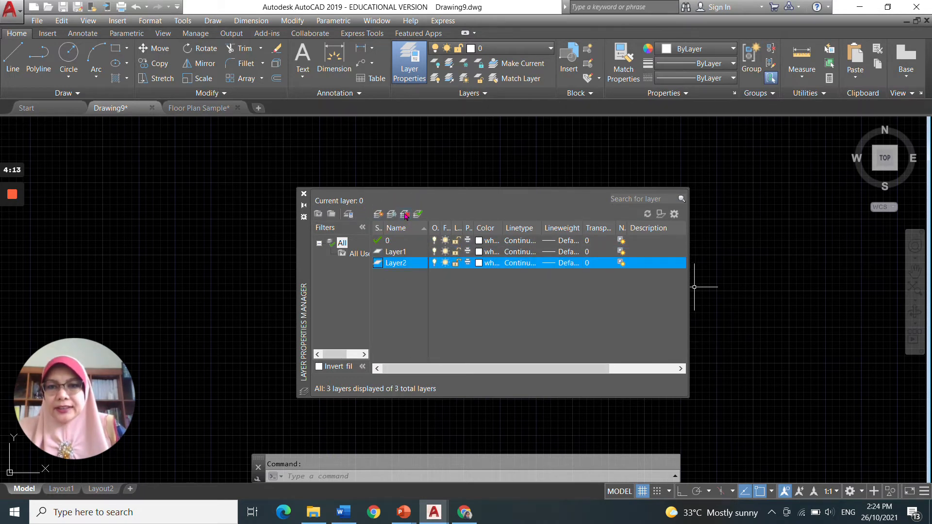
# Step: Rename Layer1 to Door
pyautogui.click(404, 253)
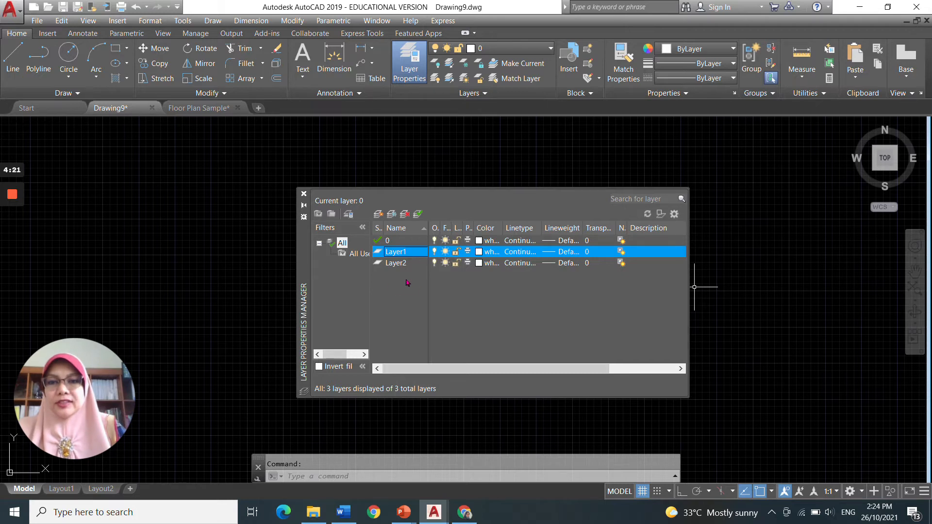
pyautogui.rightClick(400, 254)
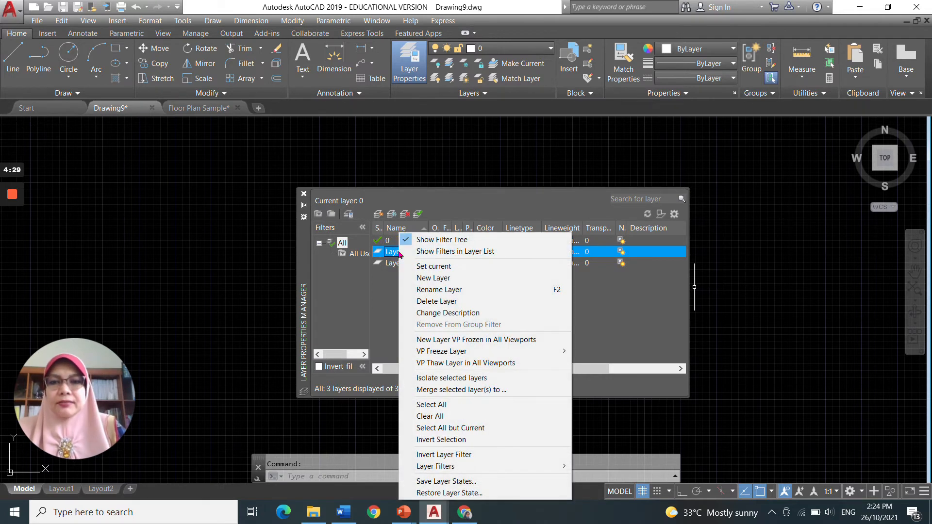
pyautogui.click(443, 291)
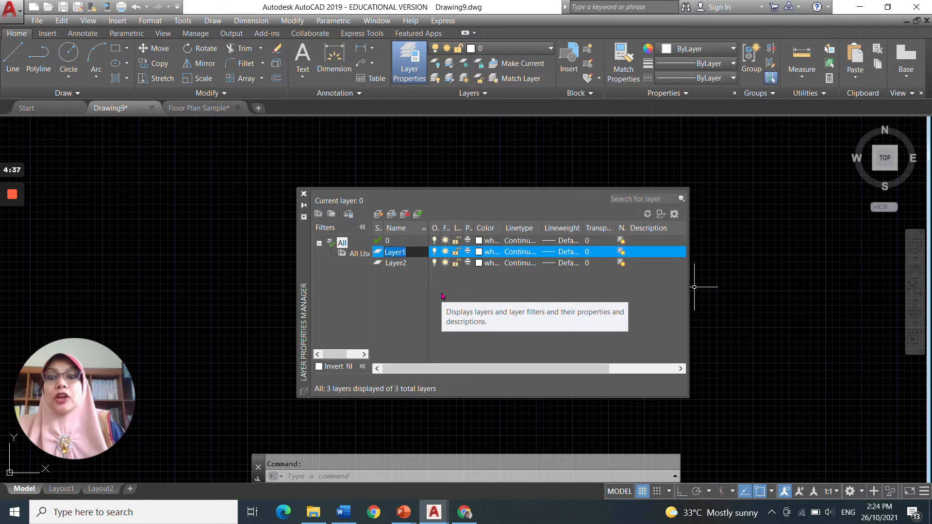
pyautogui.write('Door')
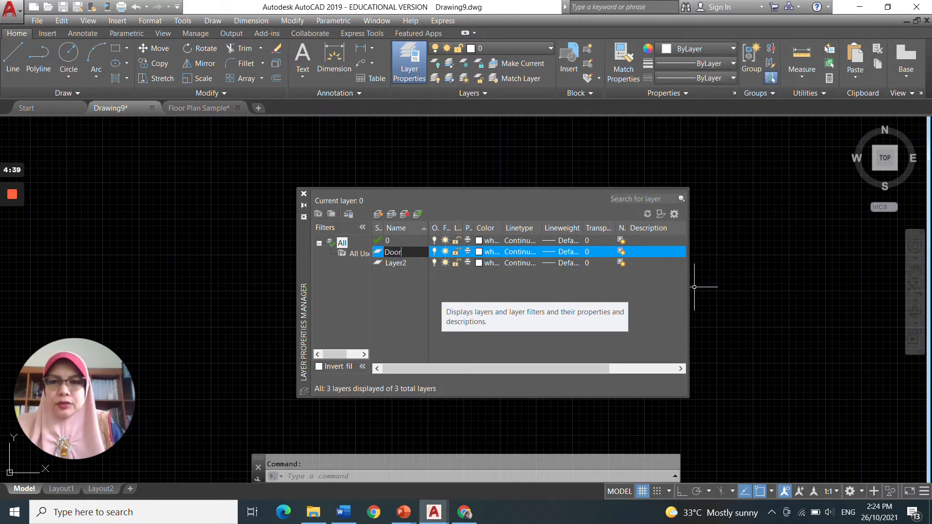
pyautogui.click(405, 270)
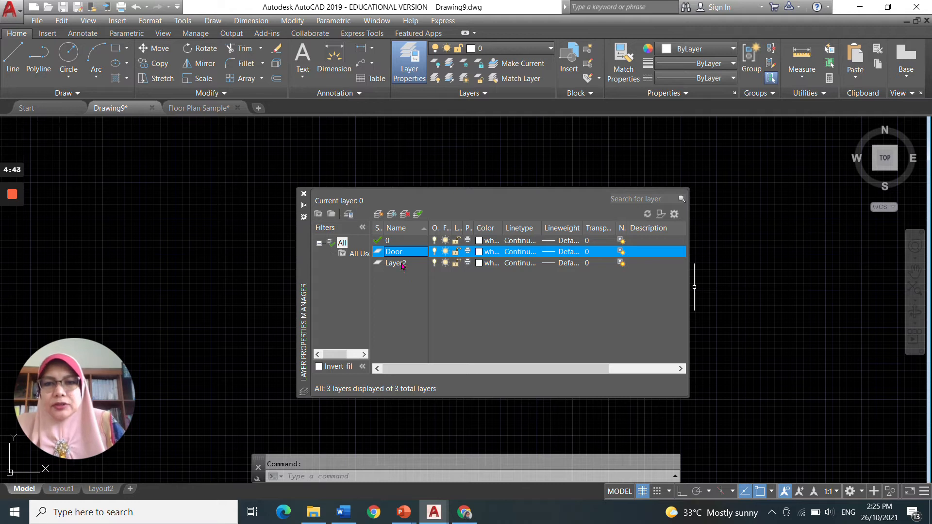
# Step: Rename Layer2 to Window
pyautogui.click(402, 265)
pyautogui.rightClick(403, 265)
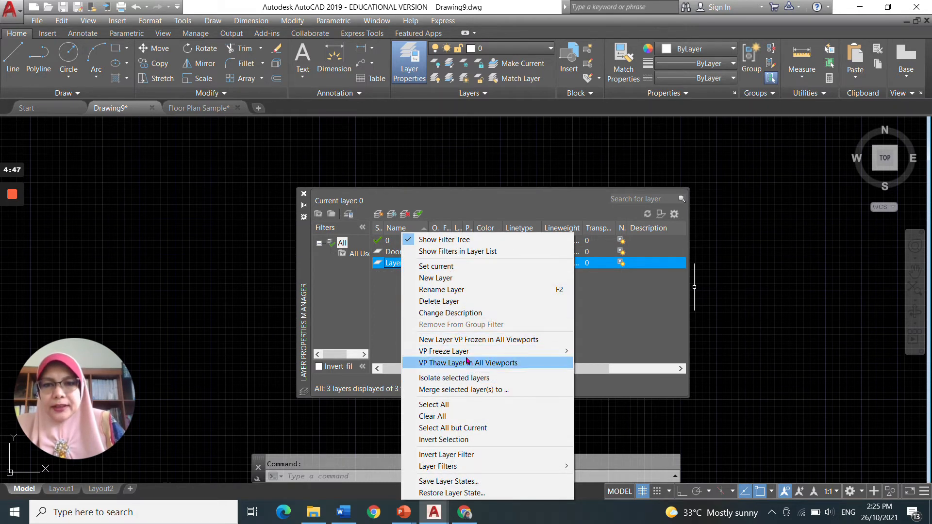
pyautogui.click(446, 290)
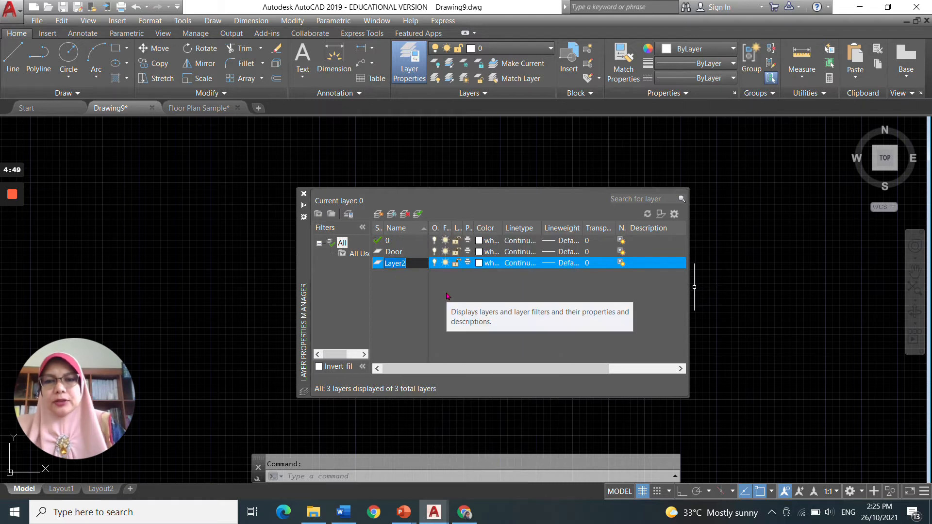
pyautogui.write('Window')
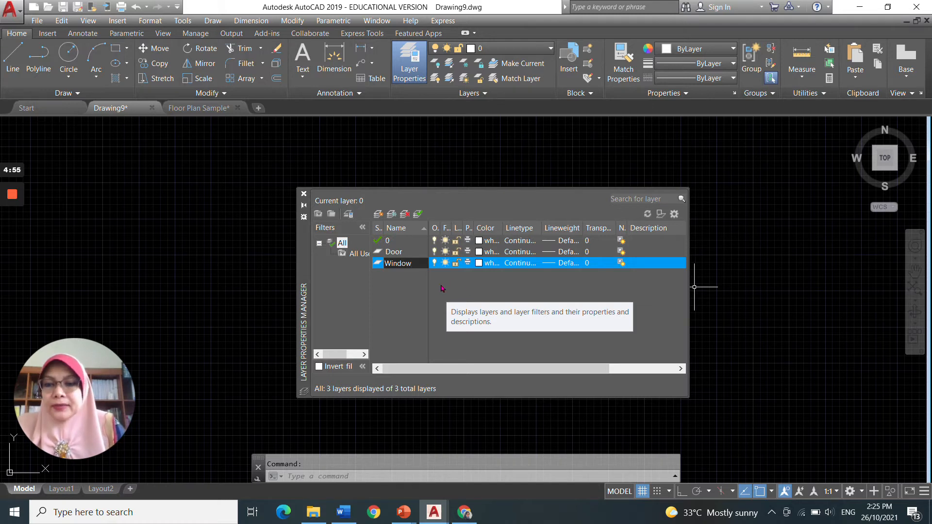
pyautogui.press('Return')
pyautogui.rightClick(404, 265)
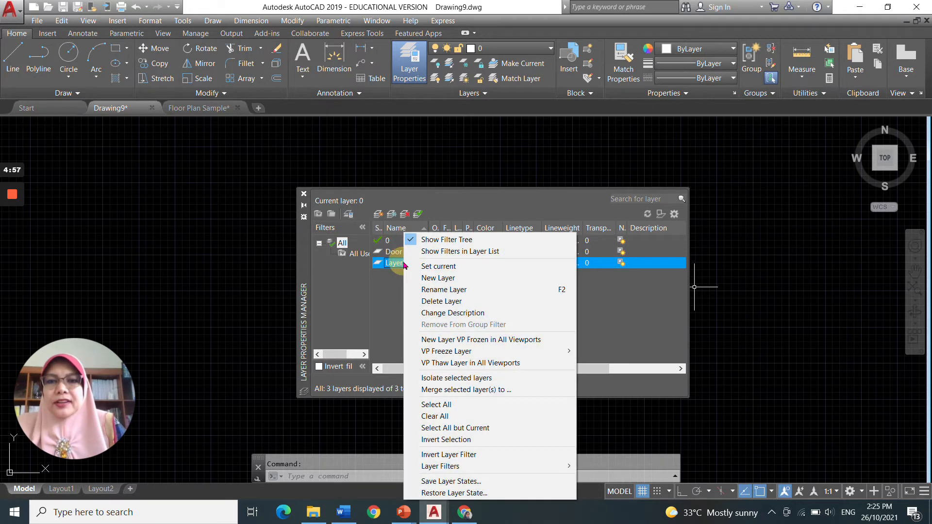
pyautogui.click(443, 291)
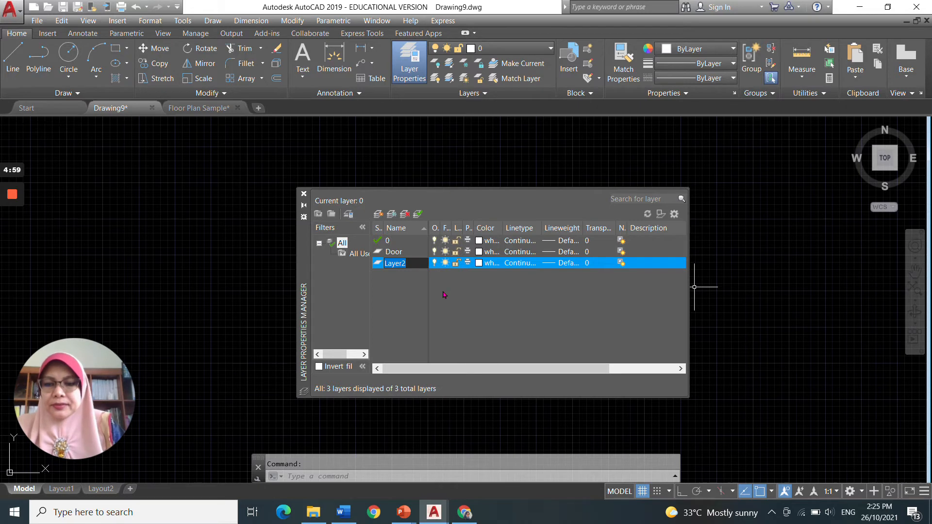
pyautogui.write('Window')
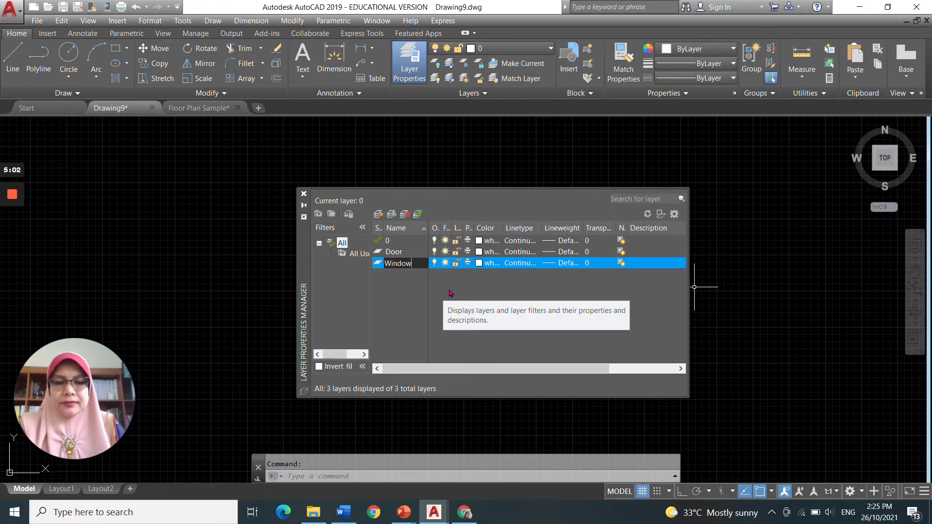
pyautogui.press('Return')
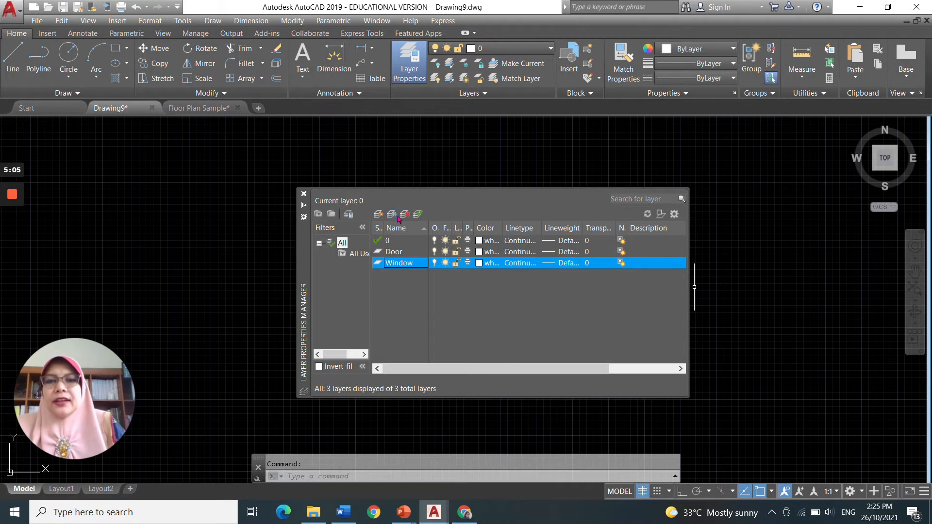
# Step: Create a new layer named Trees
pyautogui.click(378, 214)
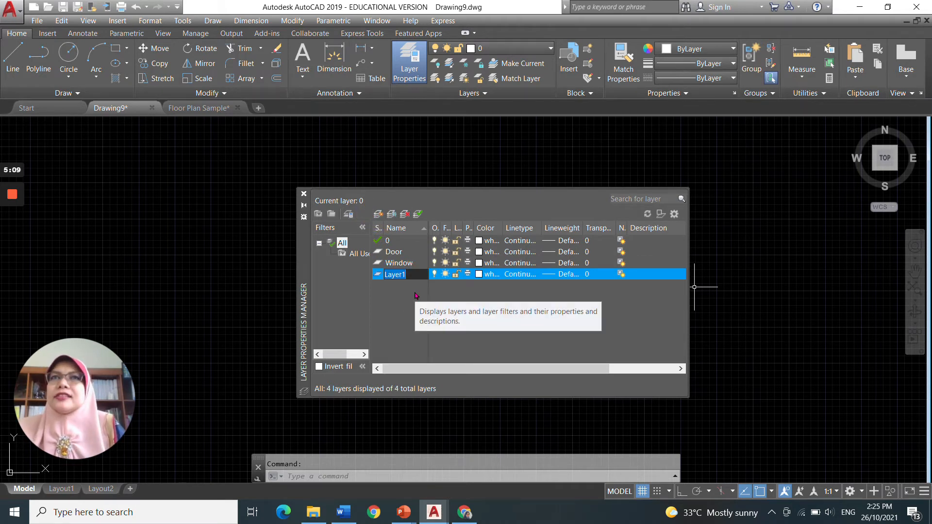
pyautogui.write('Trees')
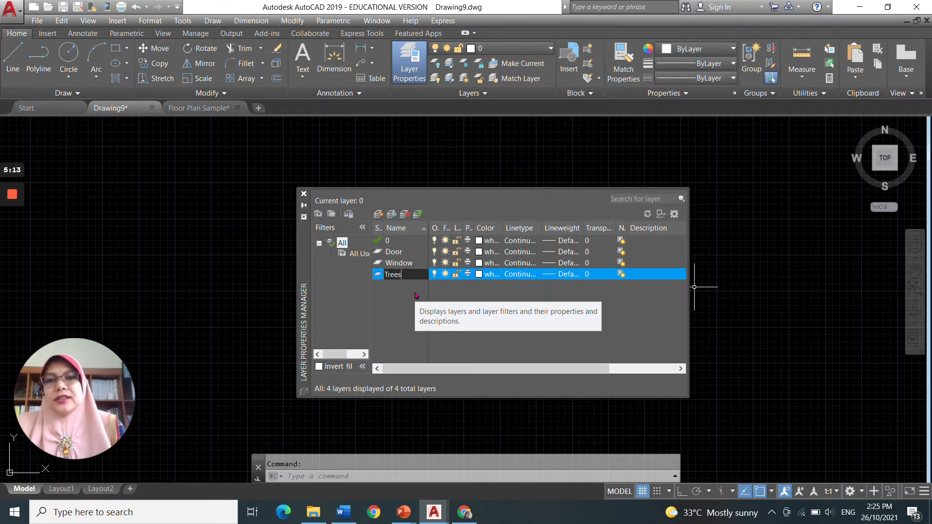
pyautogui.press('Return')
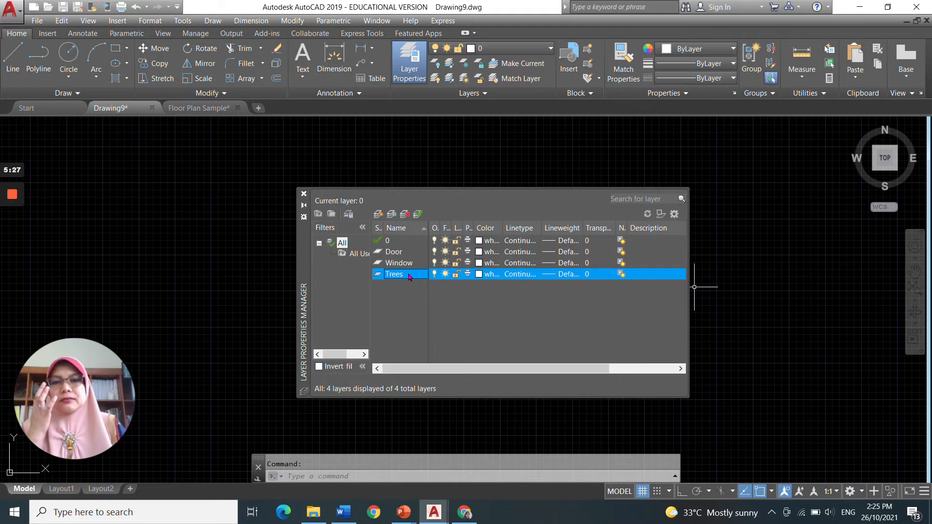
# Step: Set the Door layer's colour to red
pyautogui.moveTo(501, 220); pyautogui.dragTo(536, 220)
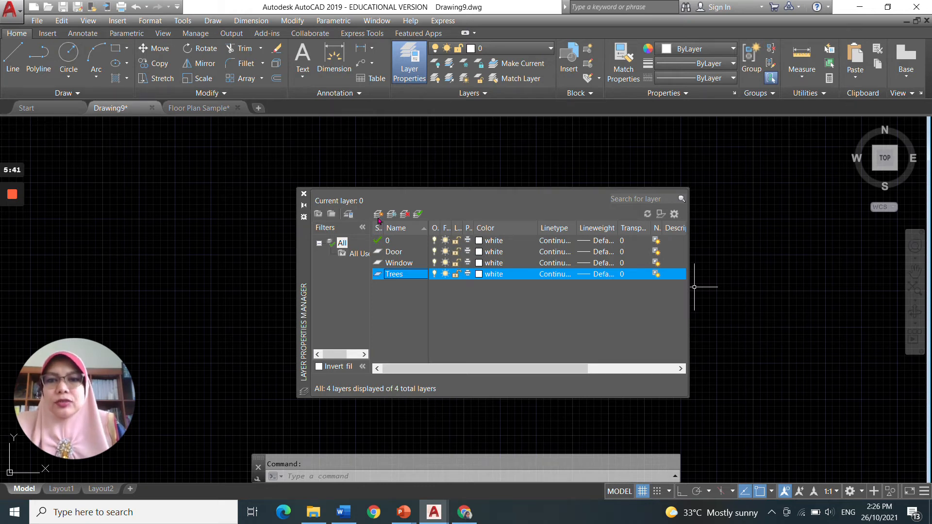
pyautogui.click(480, 253)
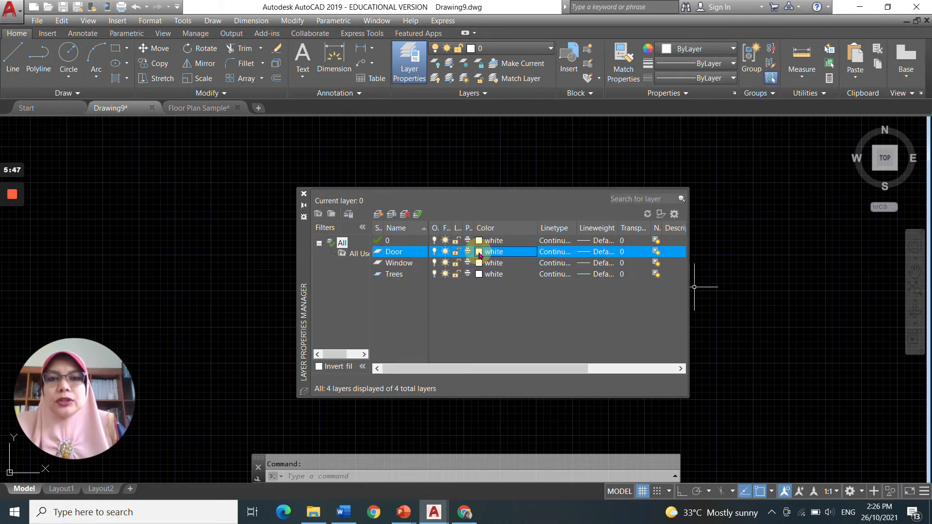
pyautogui.click(479, 253)
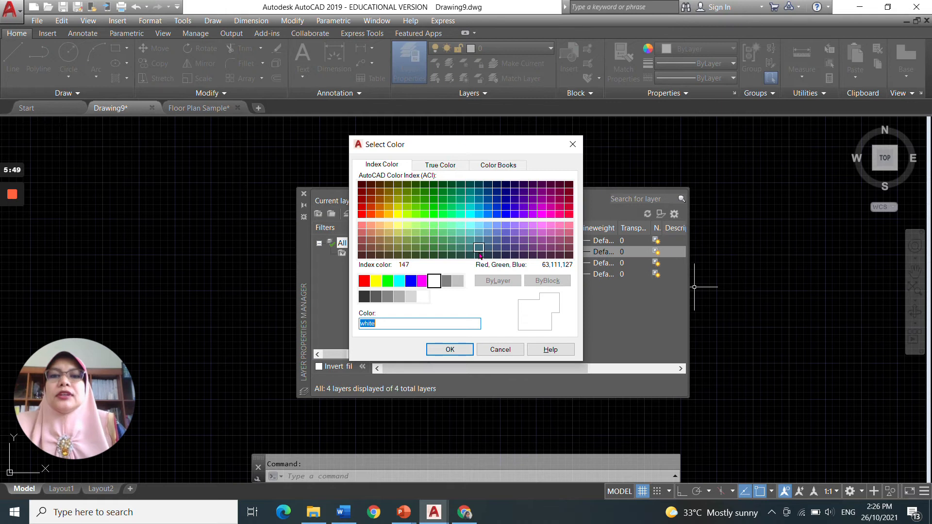
pyautogui.click(364, 282)
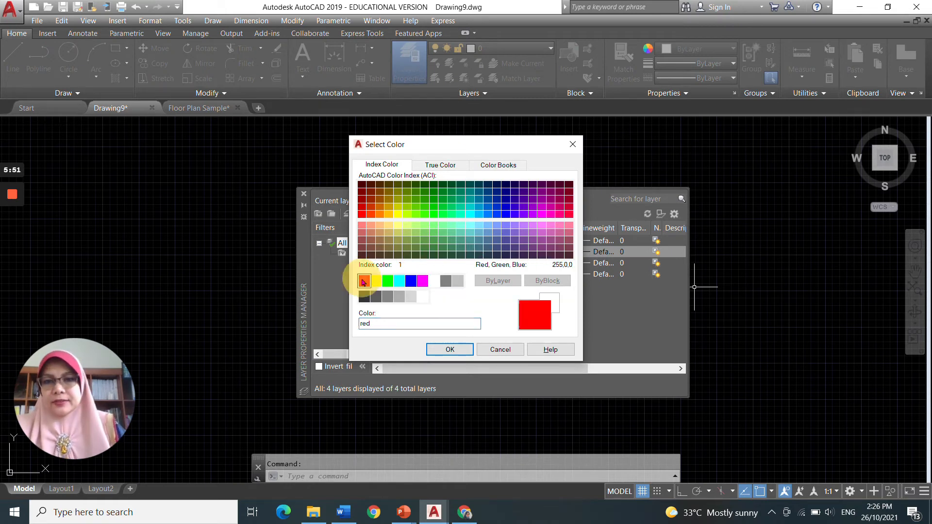
pyautogui.click(447, 350)
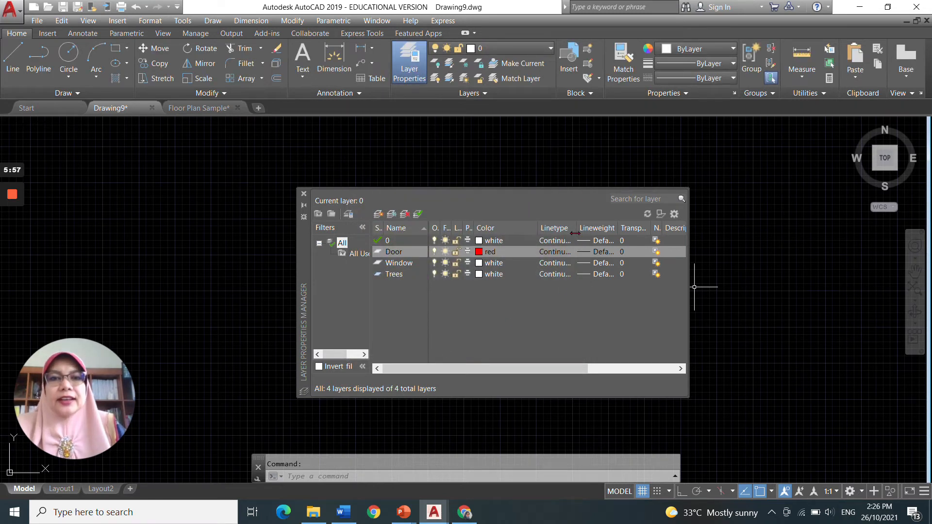
# Step: Set the Window layer's colour to cyan
pyautogui.click(477, 266)
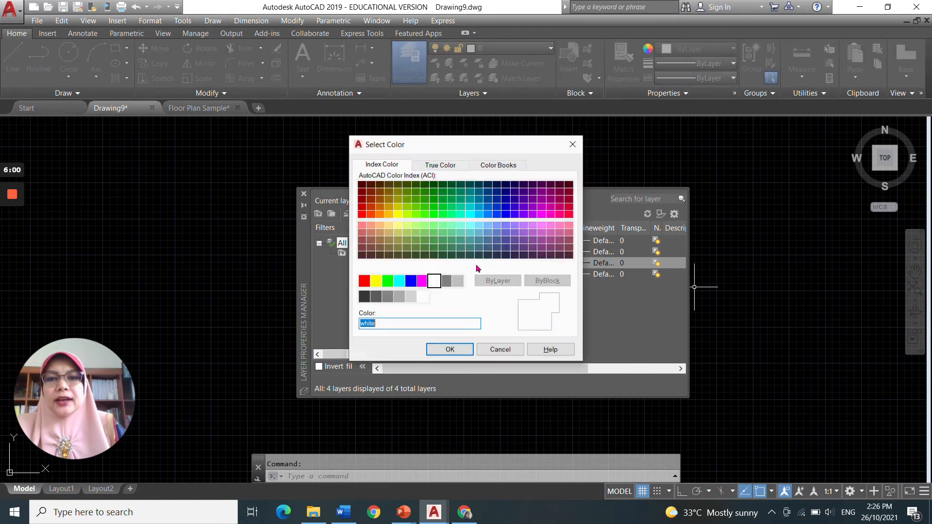
pyautogui.click(399, 282)
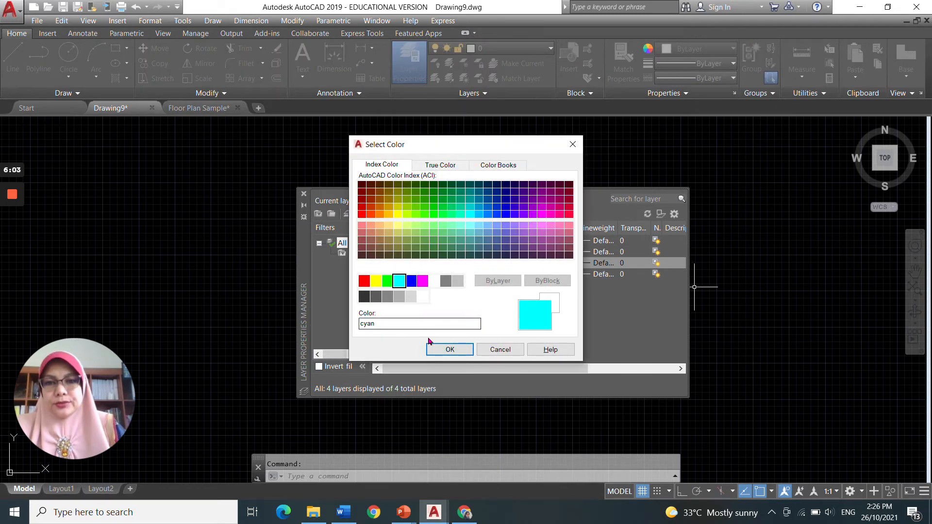
pyautogui.click(440, 348)
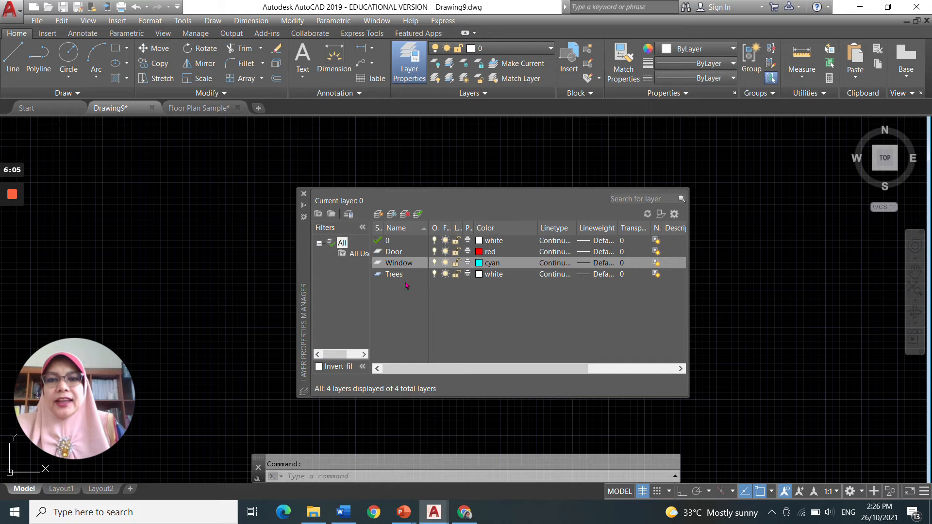
# Step: Set the Trees layer's colour to green
pyautogui.click(479, 274)
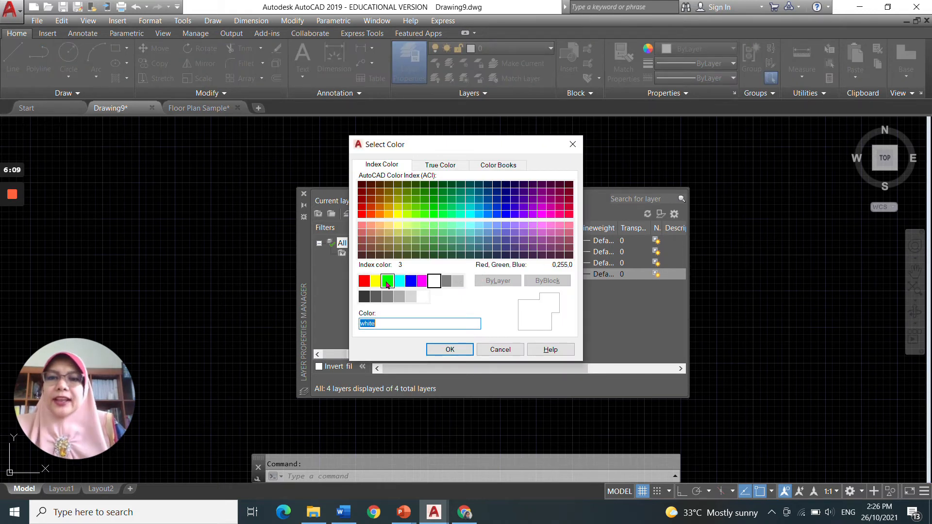
pyautogui.click(387, 282)
pyautogui.click(450, 349)
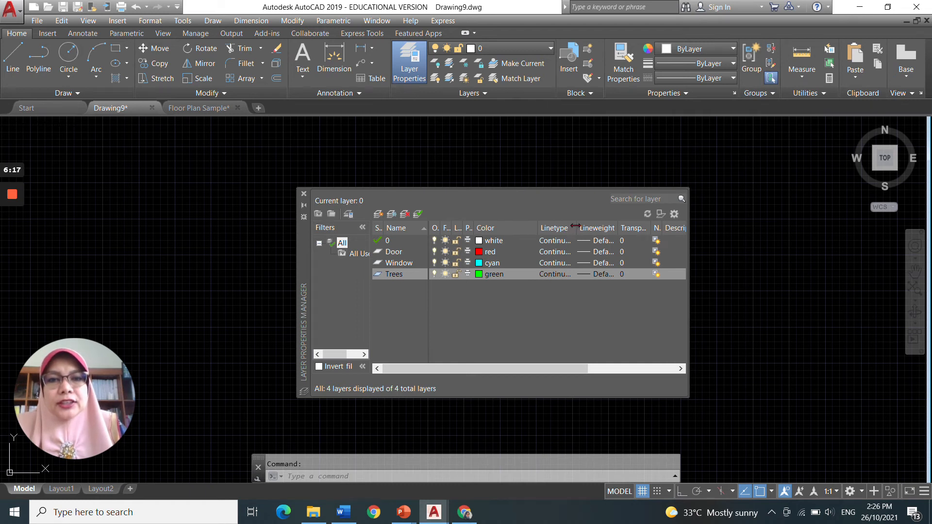
# Step: Create a new layer named Boundary
pyautogui.moveTo(576, 229); pyautogui.dragTo(597, 234)
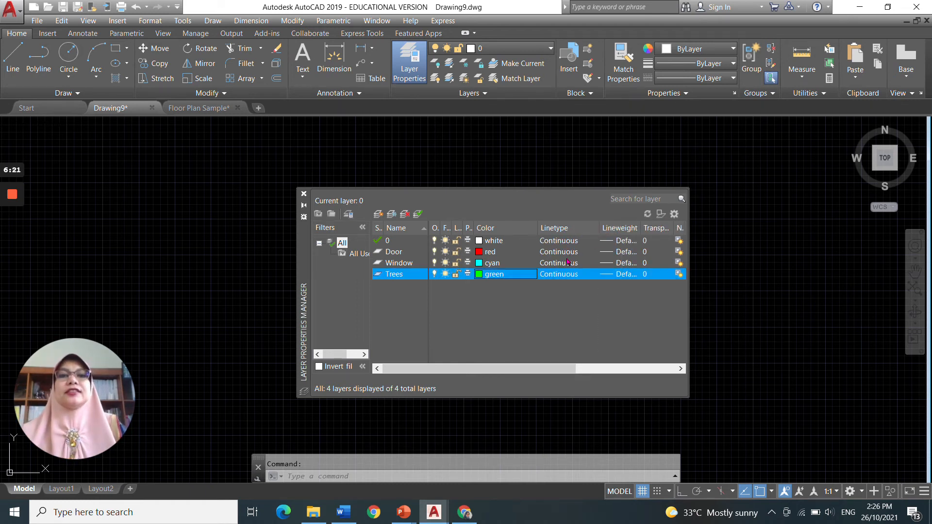
pyautogui.moveTo(538, 226); pyautogui.dragTo(522, 226)
pyautogui.moveTo(585, 224); pyautogui.dragTo(640, 225)
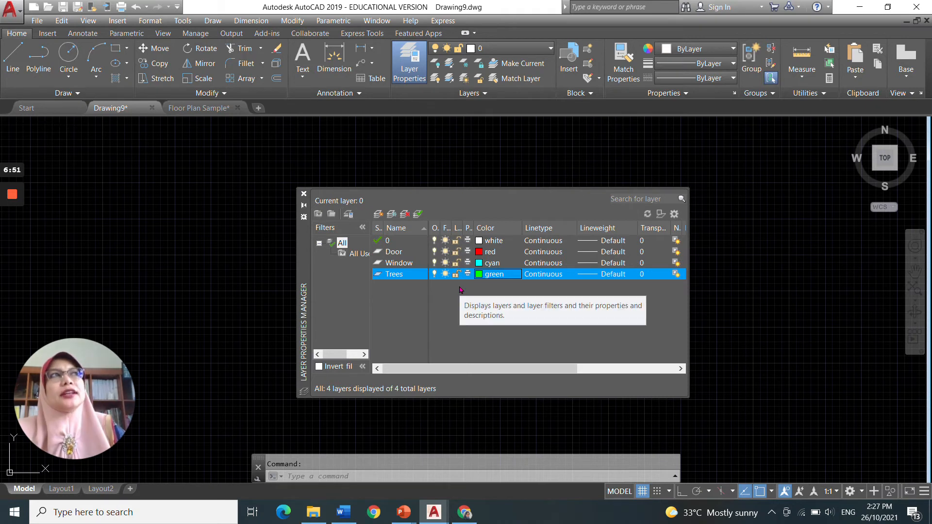
pyautogui.click(379, 214)
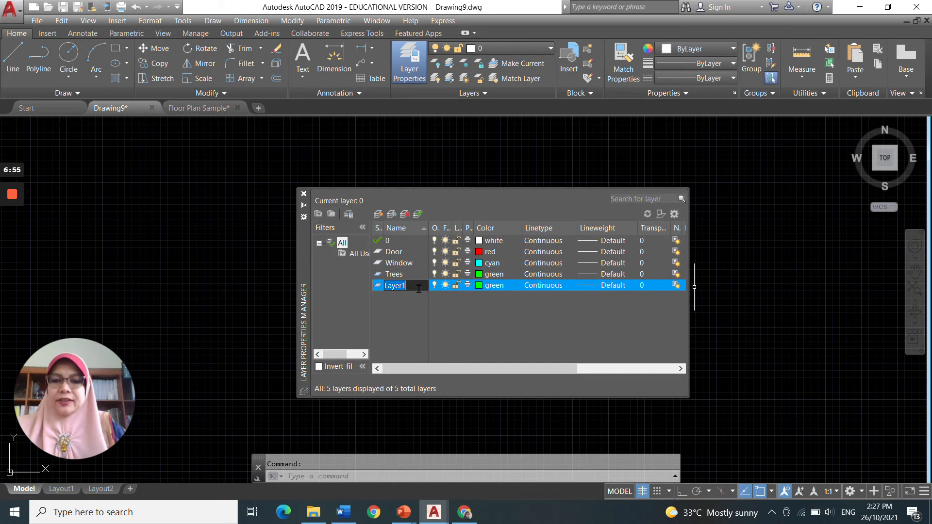
pyautogui.write('Boun')
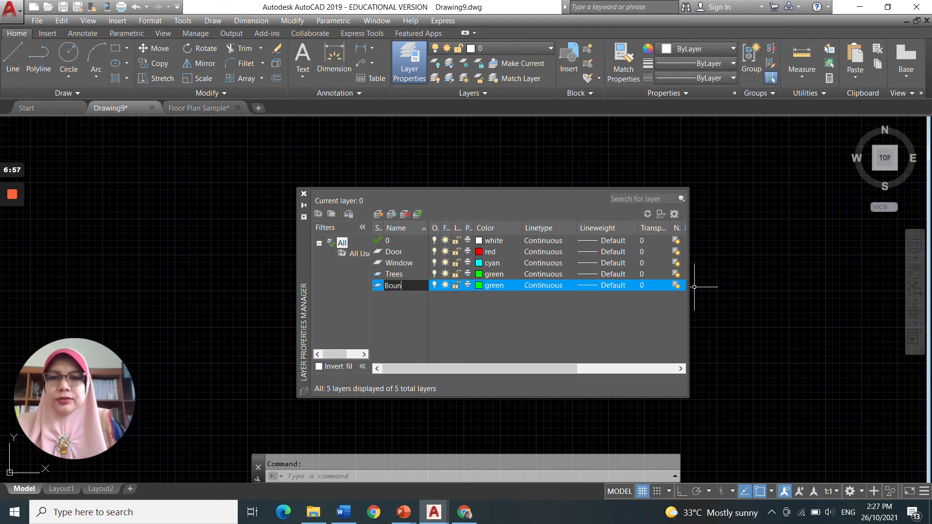
pyautogui.write('dary')
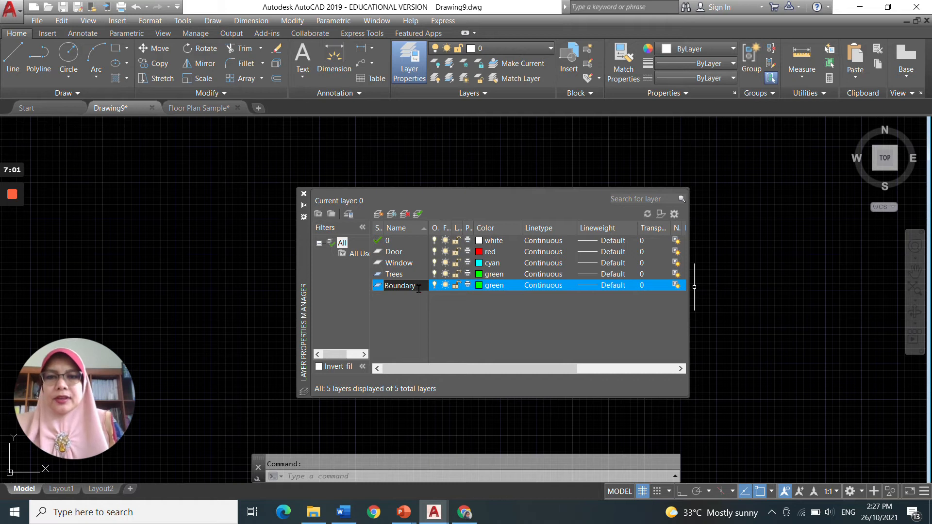
pyautogui.press('Return')
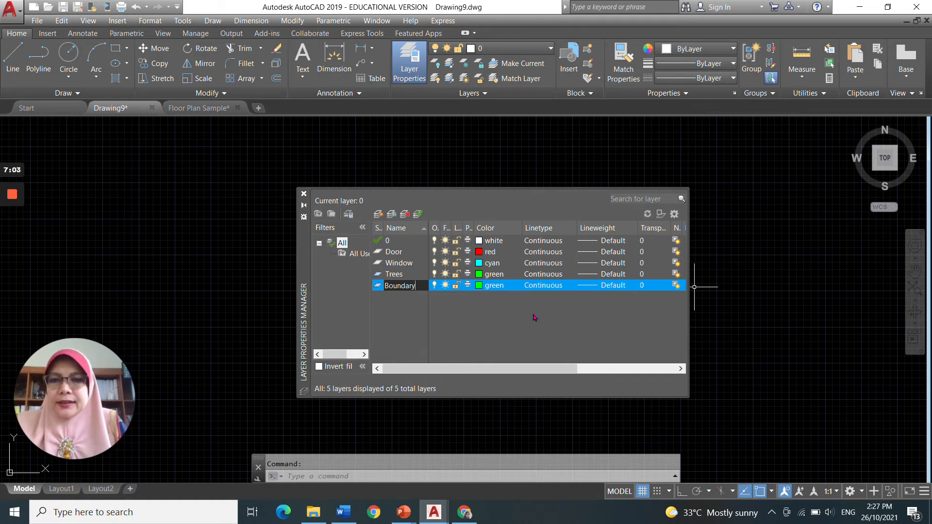
# Step: Set the Boundary layer's colour to yellow
pyautogui.click(478, 286)
pyautogui.click(376, 281)
pyautogui.click(450, 350)
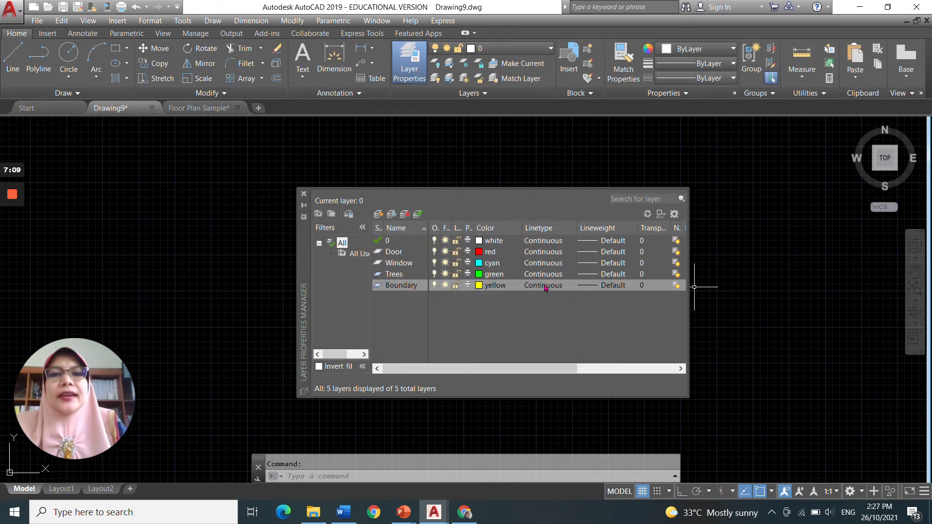
# Step: Load the BORDER linetype from acadiso.lin into the drawing
pyautogui.click(543, 286)
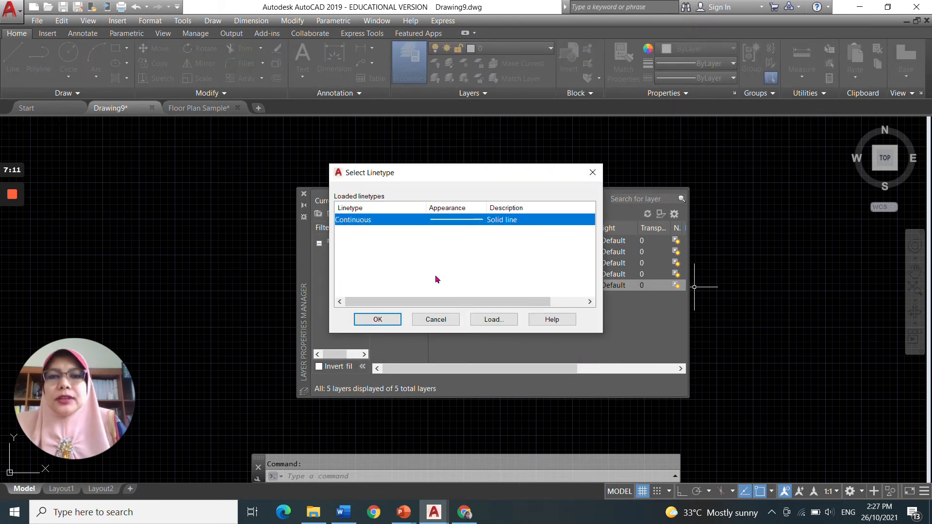
pyautogui.click(493, 319)
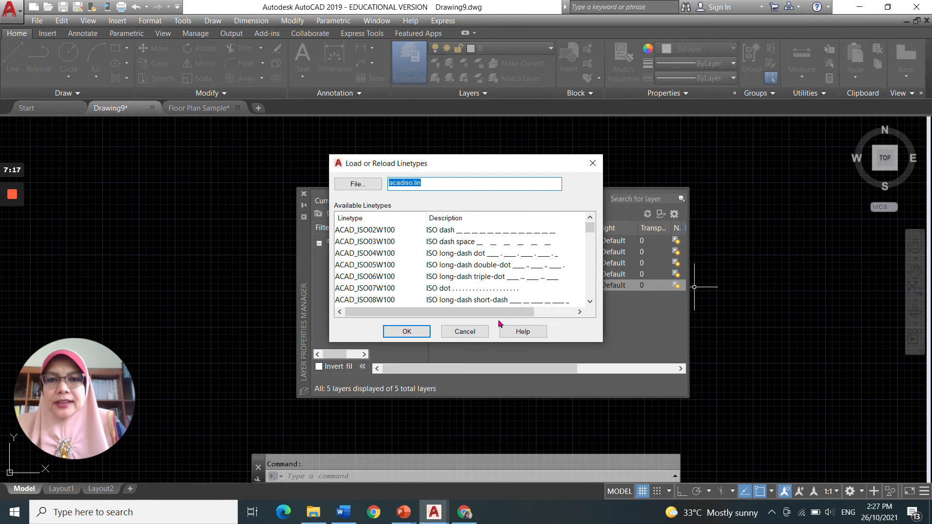
pyautogui.scroll(-1, 482, 244)
pyautogui.scroll(-1, 483, 245)
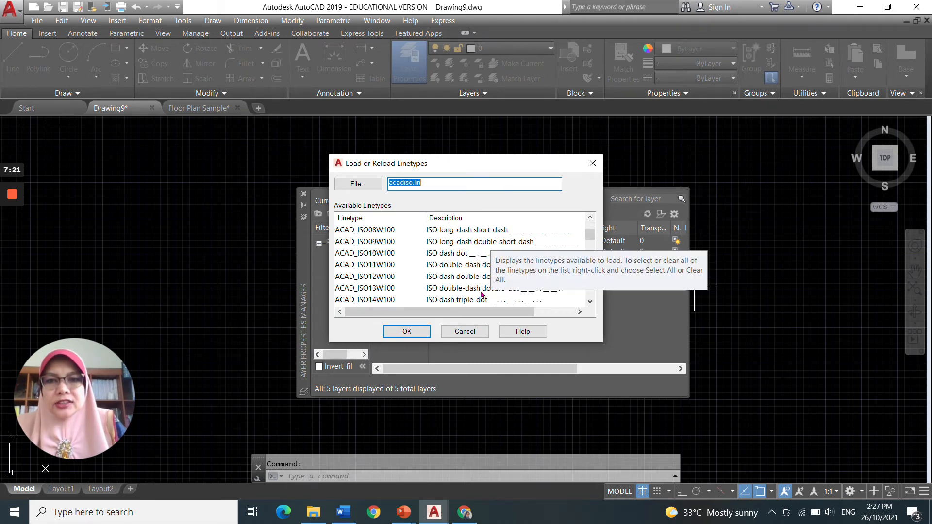
pyautogui.scroll(-1, 483, 295)
pyautogui.scroll(-1, 483, 294)
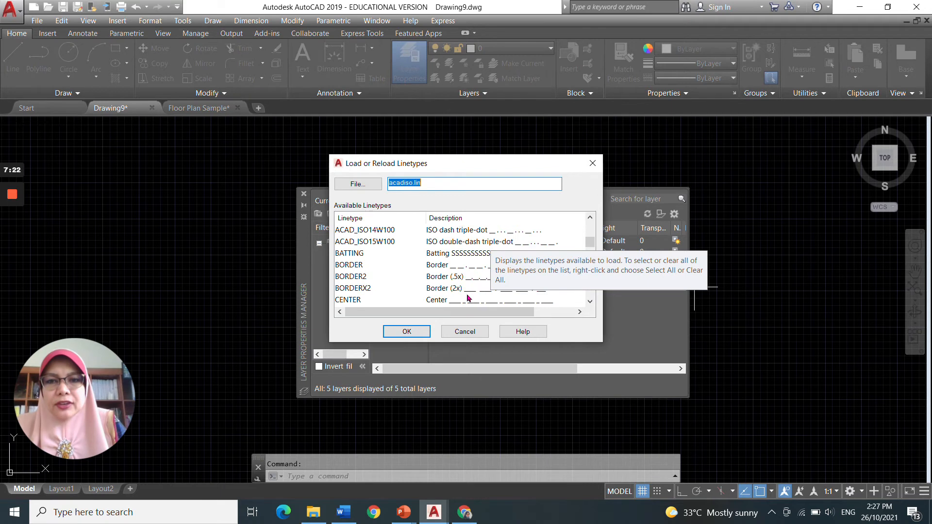
pyautogui.click(456, 267)
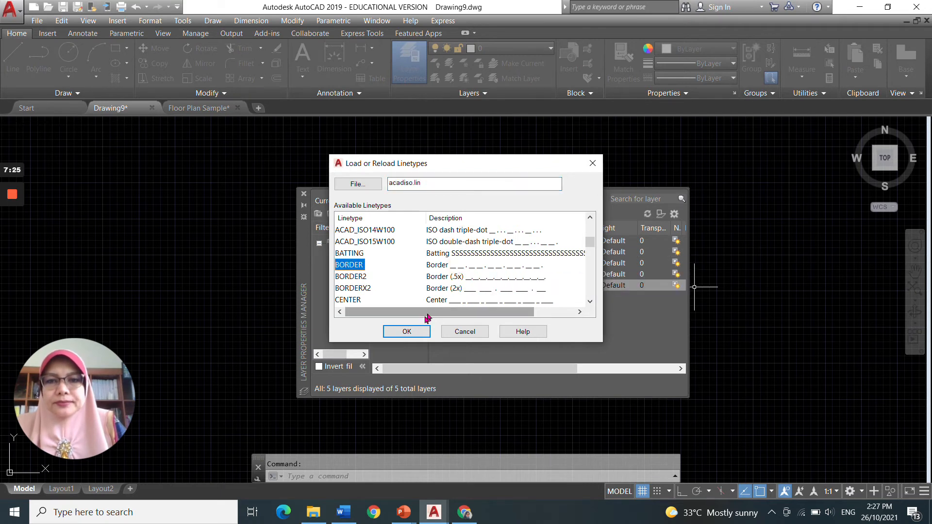
pyautogui.click(416, 333)
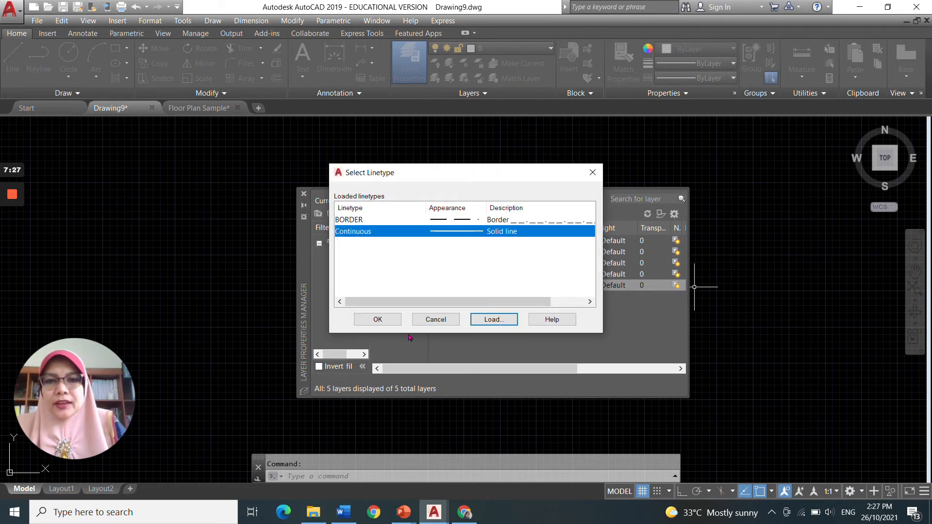
pyautogui.click(391, 319)
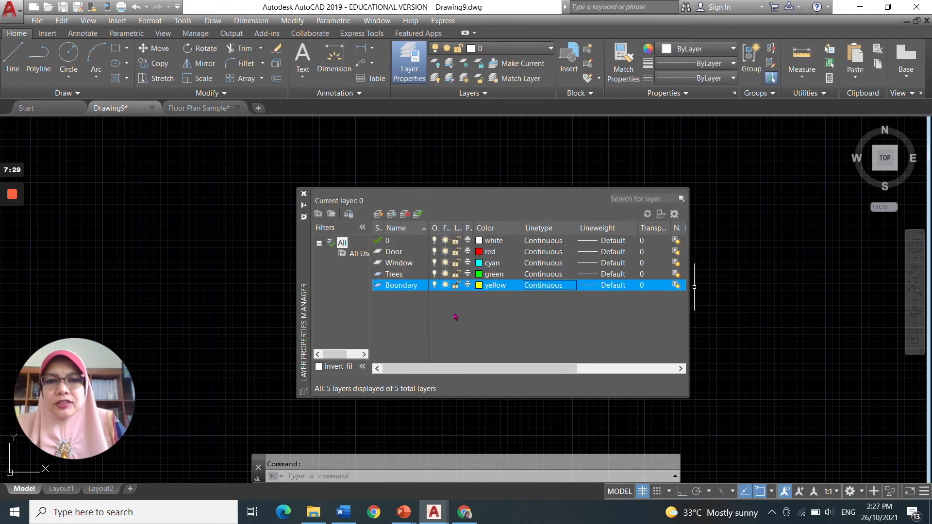
# Step: Assign the BORDER linetype to the Boundary layer
pyautogui.click(553, 286)
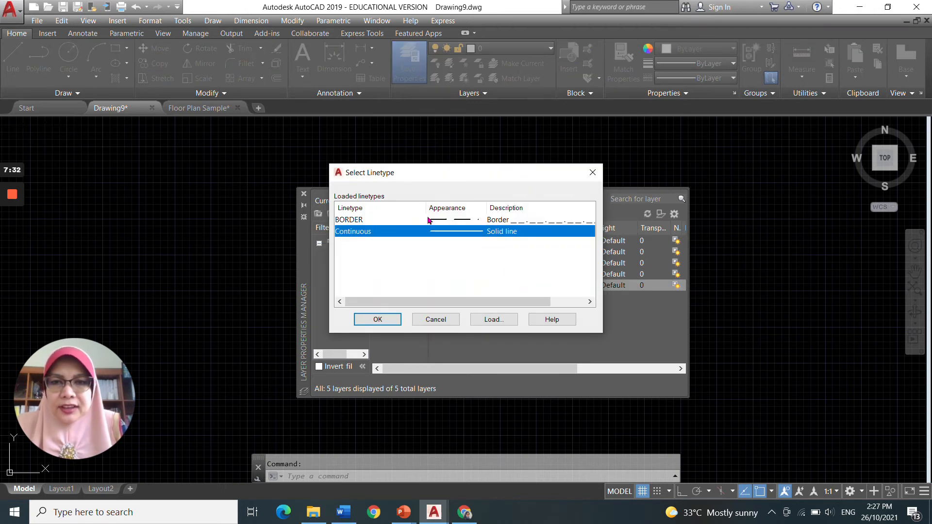
pyautogui.click(381, 219)
pyautogui.click(376, 321)
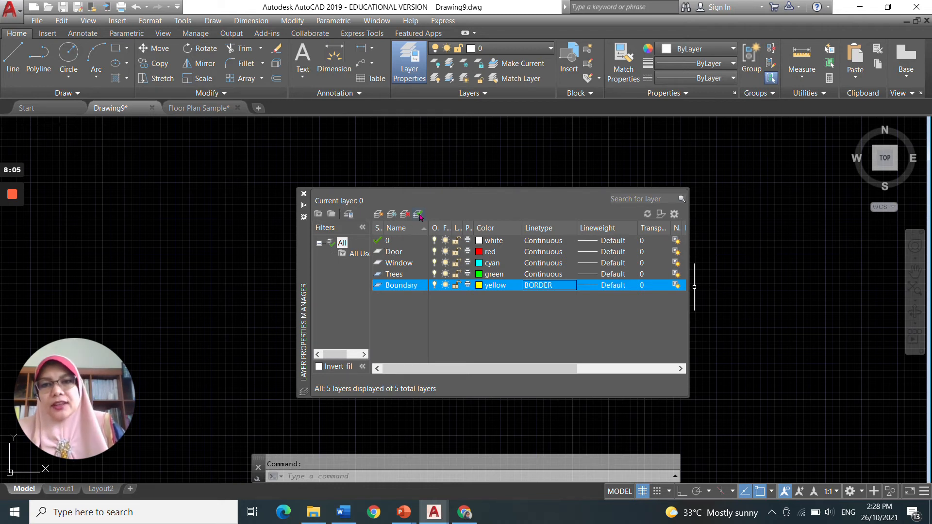
# Step: Make Boundary the current layer and close the Layer Properties Manager
pyautogui.click(397, 275)
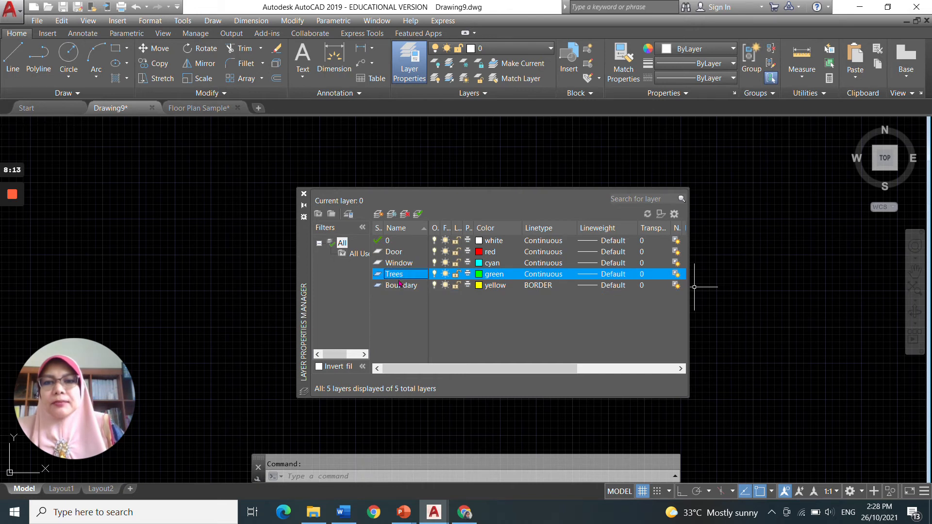
pyautogui.click(399, 286)
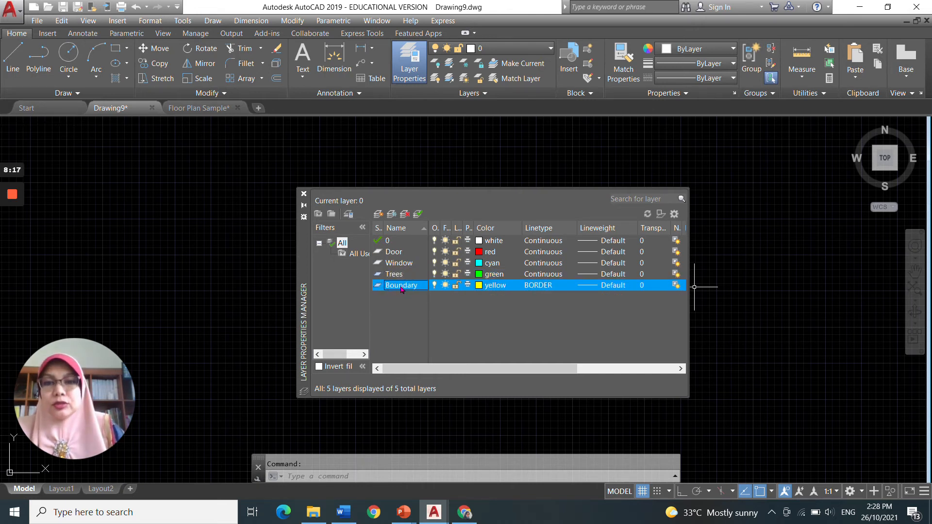
pyautogui.click(415, 216)
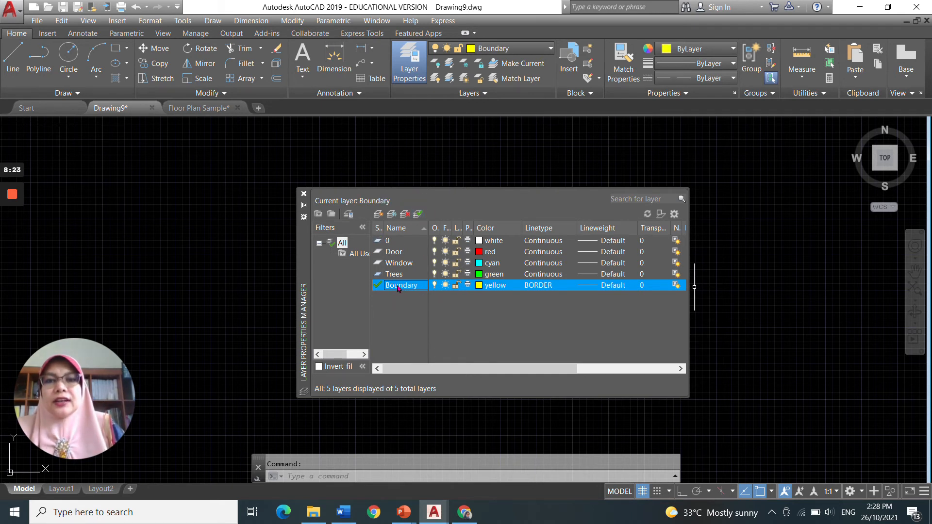
pyautogui.click(304, 194)
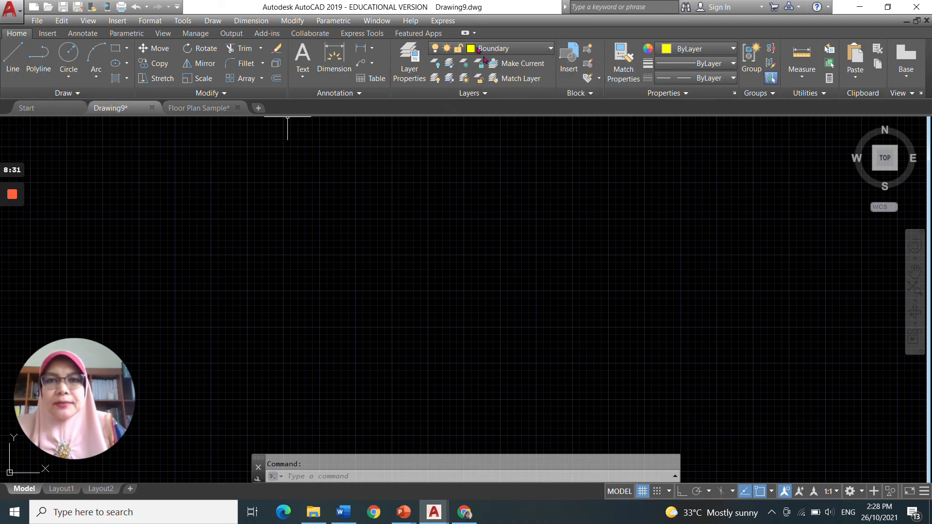
# Step: Review the drawing's layers in the layer drop-down list
pyautogui.click(551, 48)
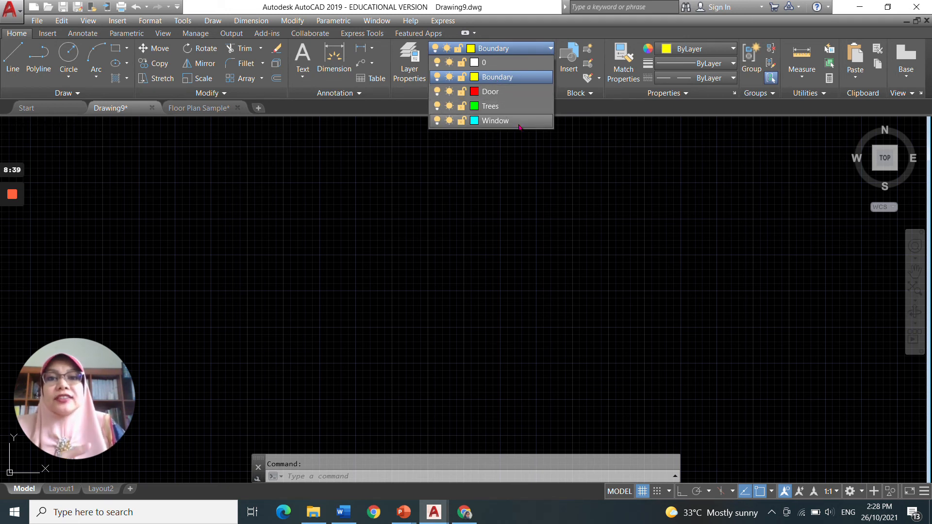
pyautogui.click(544, 154)
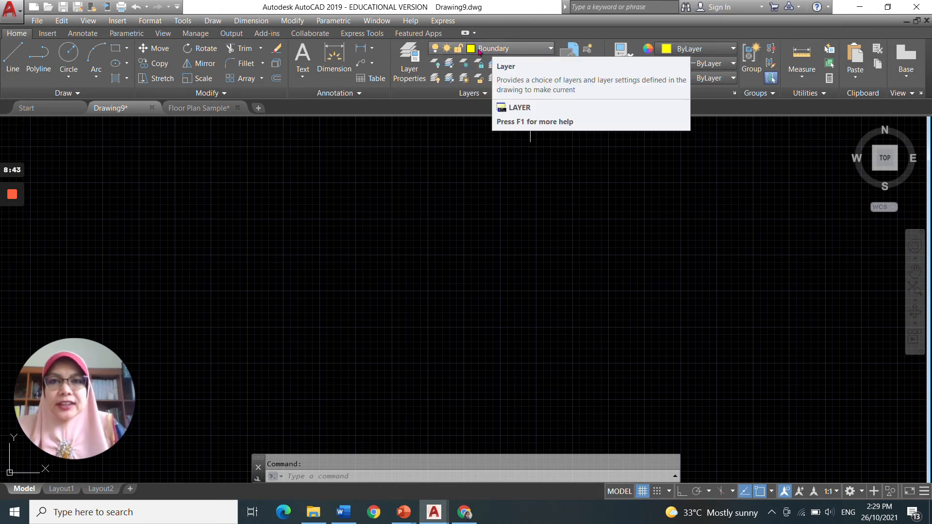
# Step: Draw a horizontal line about 3438 units long on the Boundary layer with Ortho turned on
pyautogui.click(12, 59)
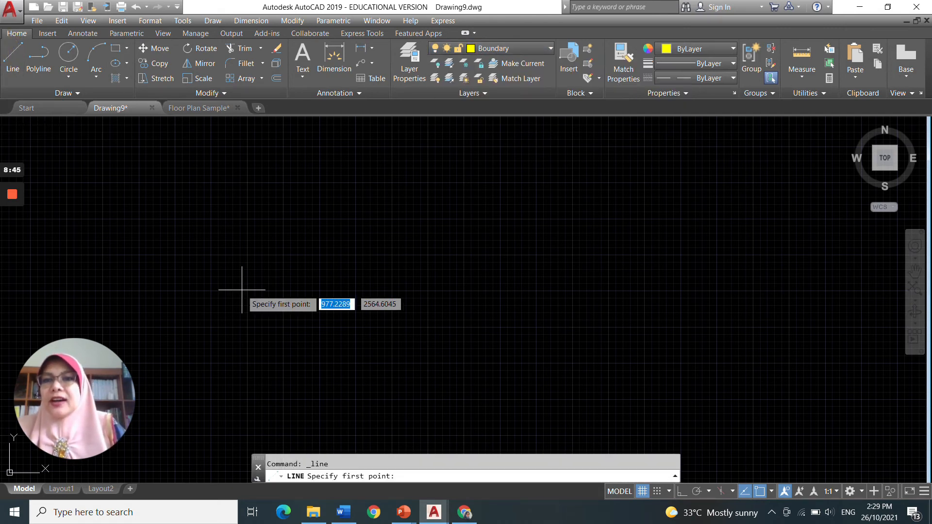
pyautogui.click(224, 202)
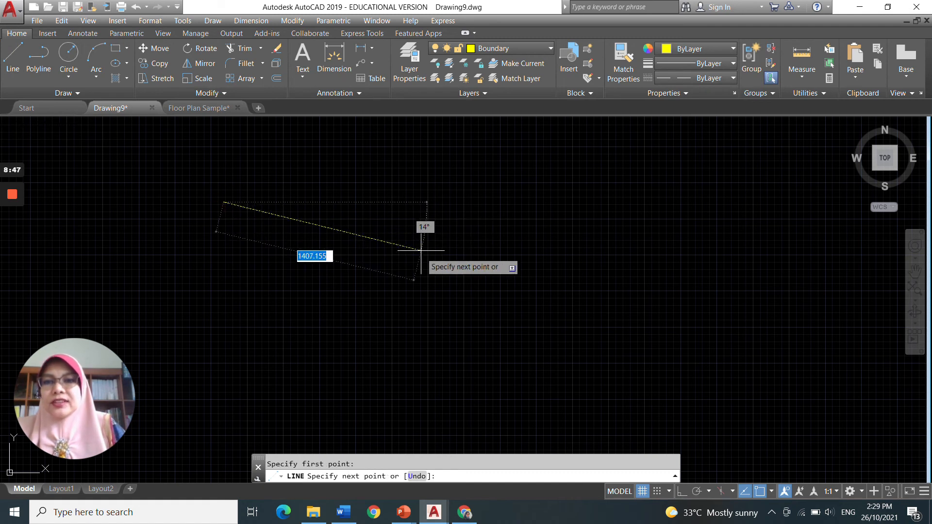
pyautogui.click(760, 491)
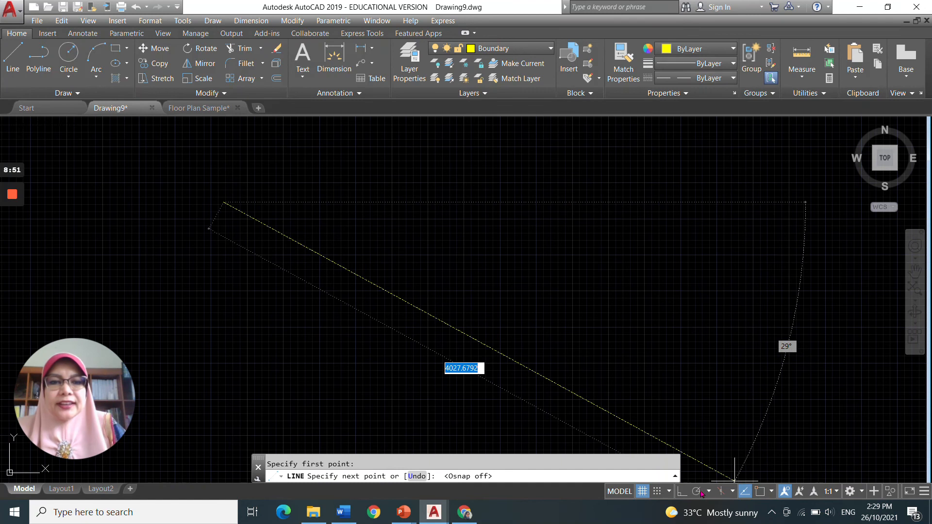
pyautogui.click(681, 492)
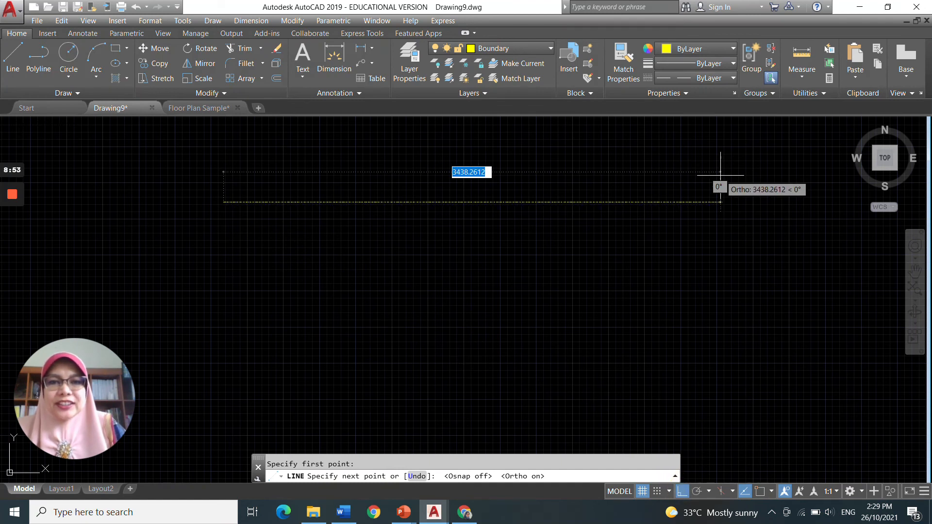
pyautogui.press('Return')
# Step: Zoom and pan along the new line to examine its BORDER linetype pattern
pyautogui.scroll(8, 679, 194)
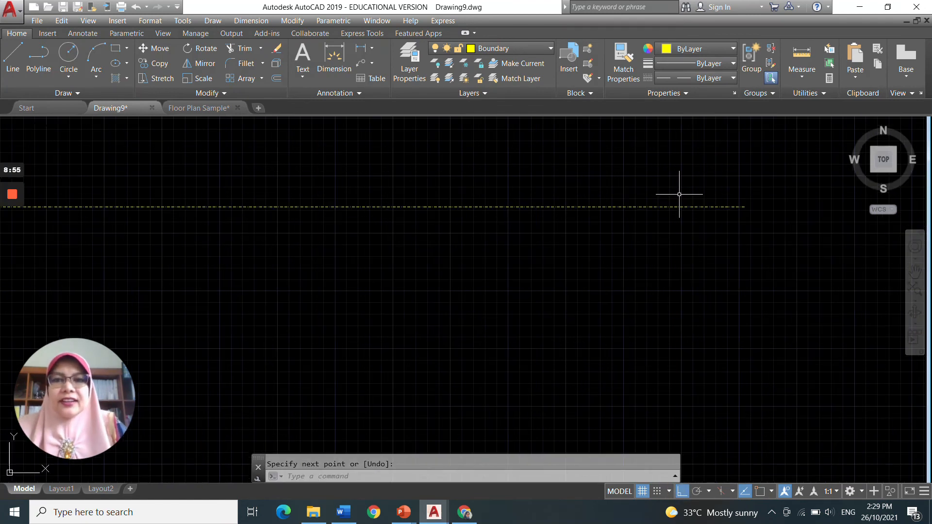
pyautogui.moveTo(633, 211); pyautogui.dragTo(831, 215, button='middle')
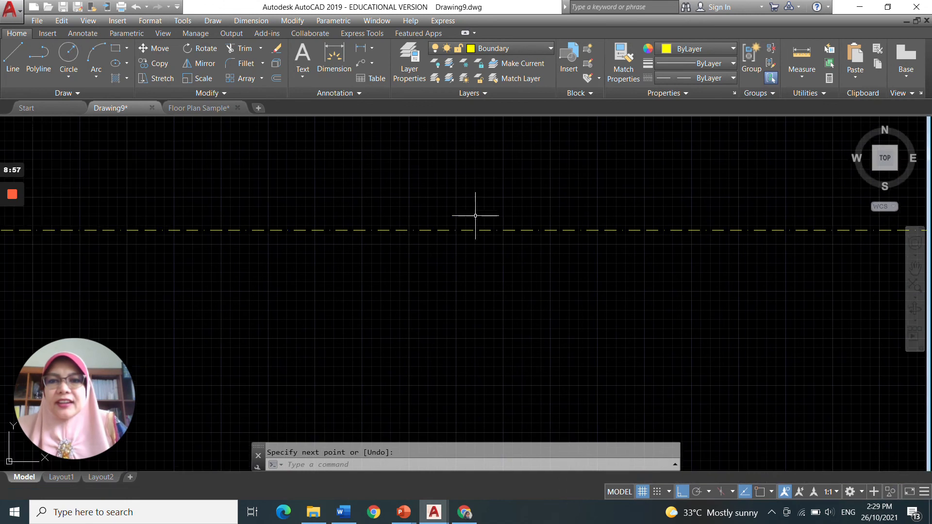
pyautogui.moveTo(385, 206); pyautogui.dragTo(718, 235, button='middle')
pyautogui.scroll(-2, 343, 235)
pyautogui.moveTo(344, 235)
pyautogui.mouseDown(button='middle')
pyautogui.moveTo(741, 267)
pyautogui.moveTo(732, 259)
pyautogui.mouseUp(button='middle')
pyautogui.moveTo(554, 244); pyautogui.dragTo(695, 237, button='middle')
pyautogui.moveTo(269, 221); pyautogui.dragTo(531, 254, button='middle')
pyautogui.scroll(-4, 531, 254)
pyautogui.scroll(6, 445, 252)
pyautogui.scroll(2, 355, 267)
pyautogui.moveTo(355, 267)
pyautogui.mouseDown(button='middle')
pyautogui.moveTo(655, 176)
pyautogui.moveTo(651, 168)
pyautogui.mouseUp(button='middle')
pyautogui.moveTo(195, 273)
pyautogui.mouseDown(button='middle')
pyautogui.moveTo(413, 248)
pyautogui.moveTo(543, 186)
pyautogui.mouseUp(button='middle')
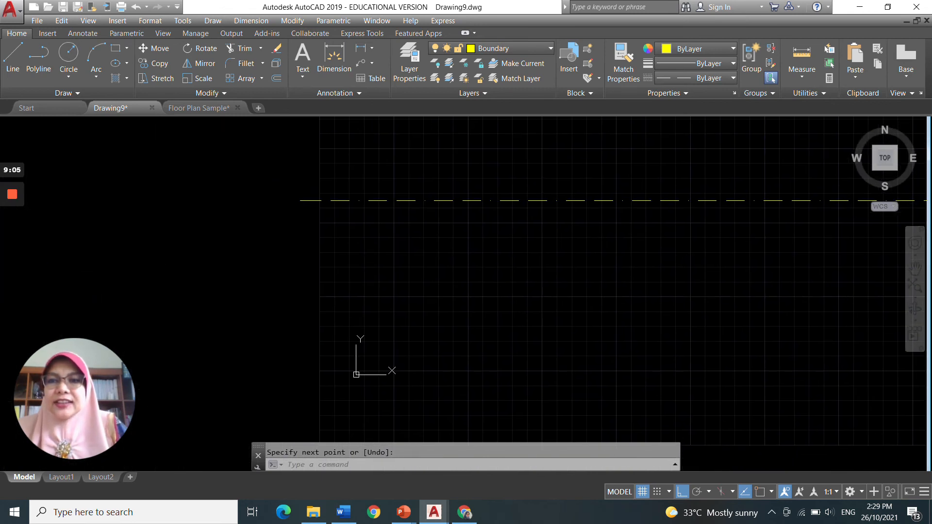
pyautogui.scroll(-3, 379, 233)
pyautogui.moveTo(391, 246); pyautogui.dragTo(346, 178, button='middle')
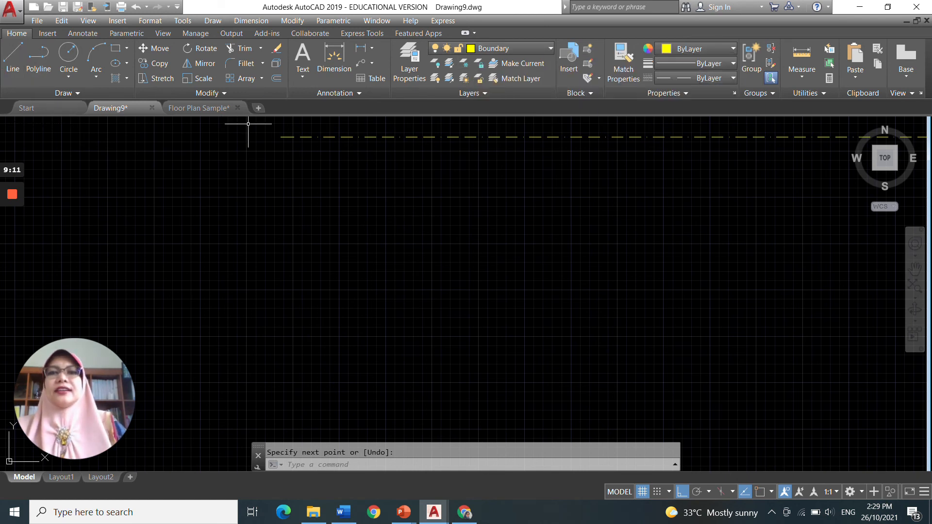
# Step: Draw connected lines from the line's end down, across and diagonally back, forming a trapezoidal boundary
pyautogui.click(11, 55)
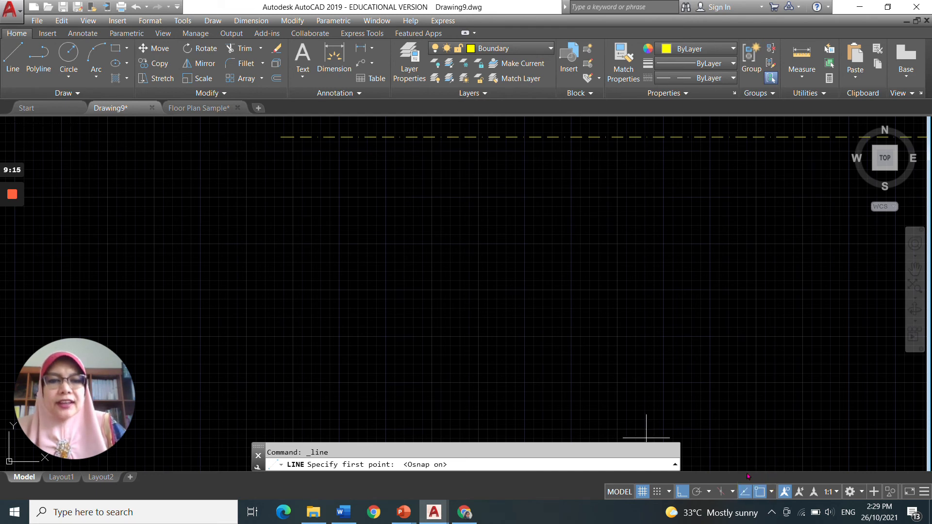
pyautogui.click(281, 137)
pyautogui.scroll(-5, 315, 291)
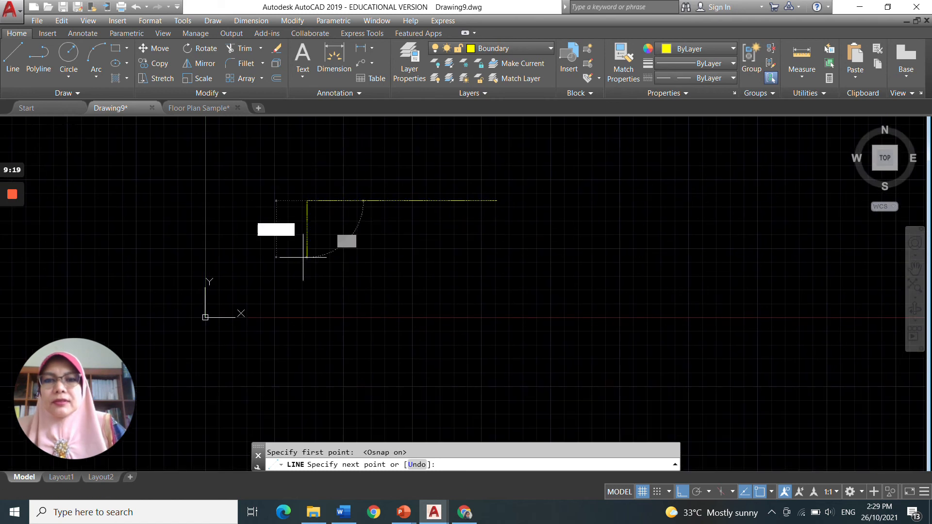
pyautogui.click(309, 311)
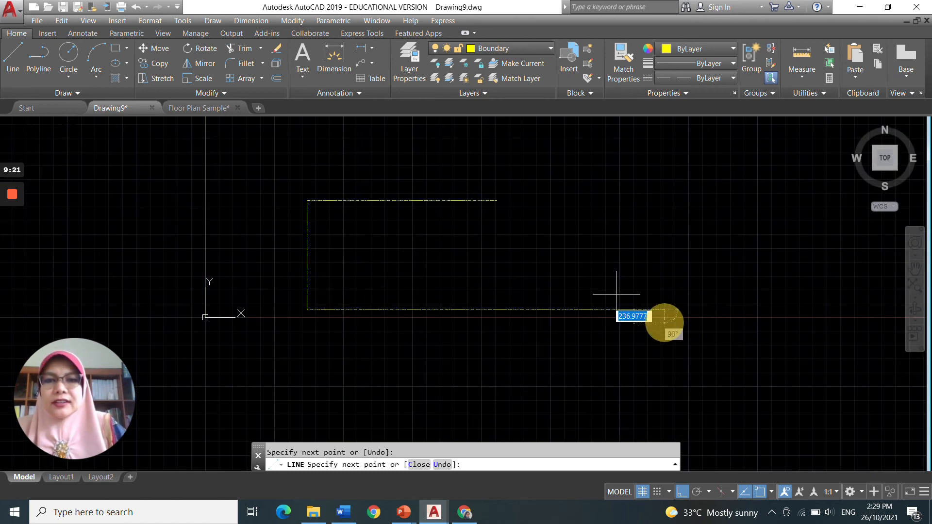
pyautogui.click(681, 492)
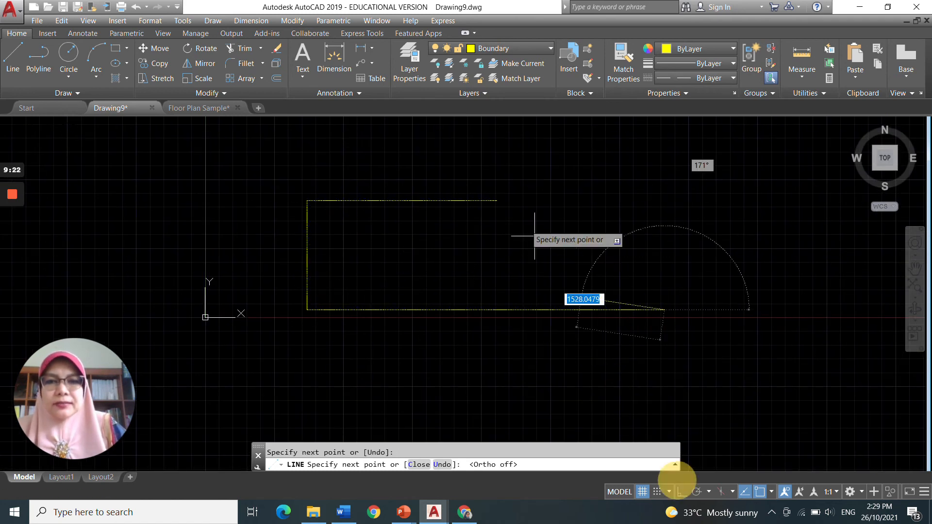
pyautogui.click(496, 201)
pyautogui.scroll(4, 571, 208)
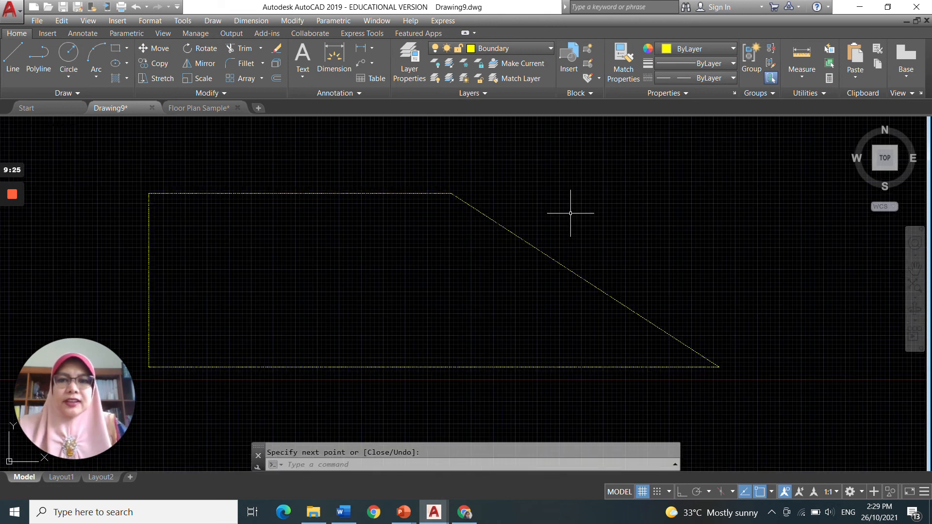
pyautogui.moveTo(564, 209)
pyautogui.mouseDown(button='middle')
pyautogui.moveTo(707, 177)
pyautogui.moveTo(749, 184)
pyautogui.mouseUp(button='middle')
pyautogui.scroll(-2, 470, 216)
pyautogui.moveTo(504, 209); pyautogui.dragTo(557, 194, button='middle')
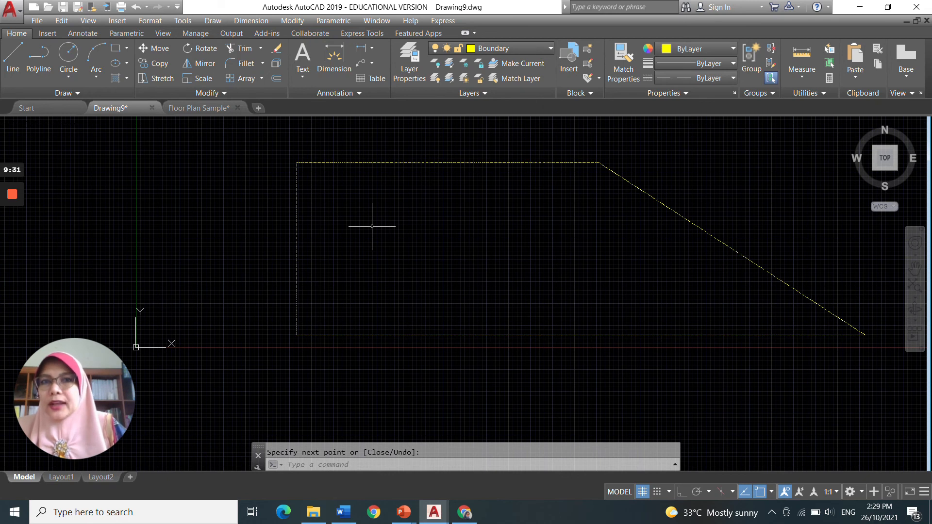
# Step: Make Trees the current layer and draw a circle of about 318 units radius at the boundary's lower-left corner
pyautogui.click(527, 49)
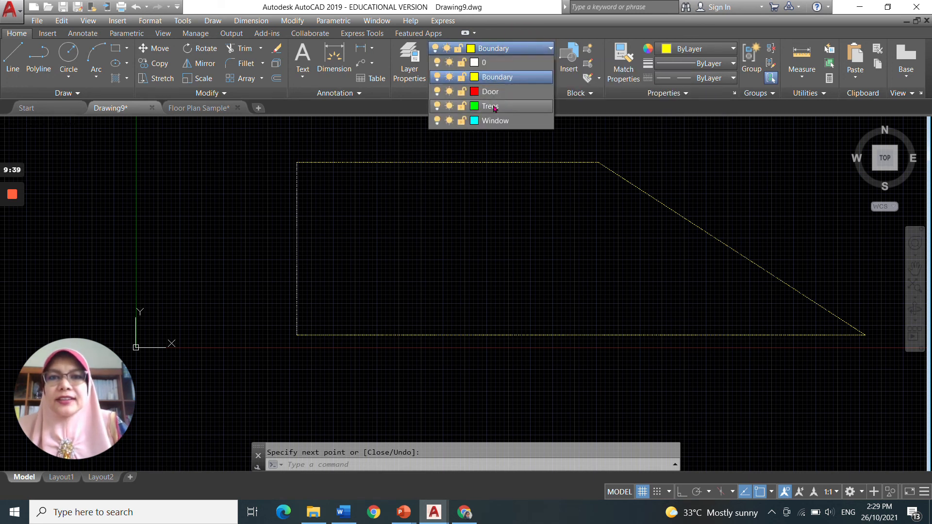
pyautogui.click(495, 107)
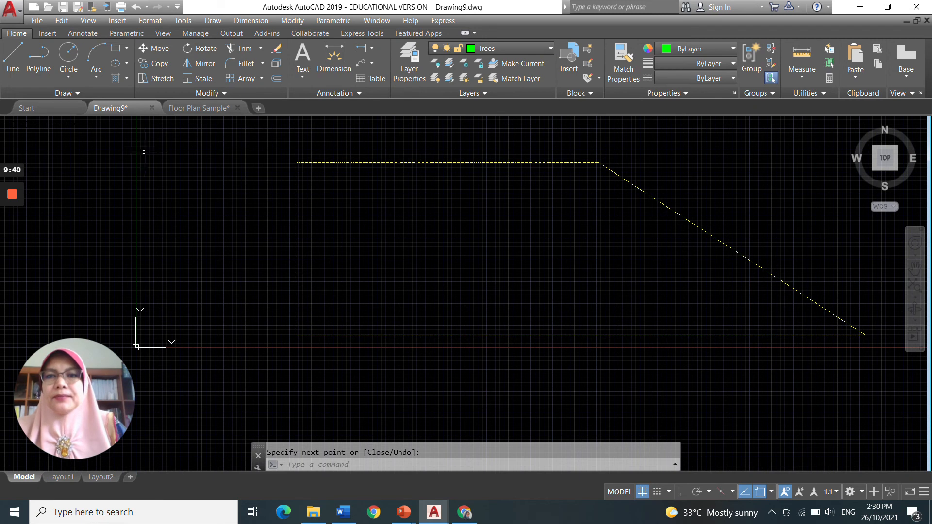
pyautogui.click(68, 57)
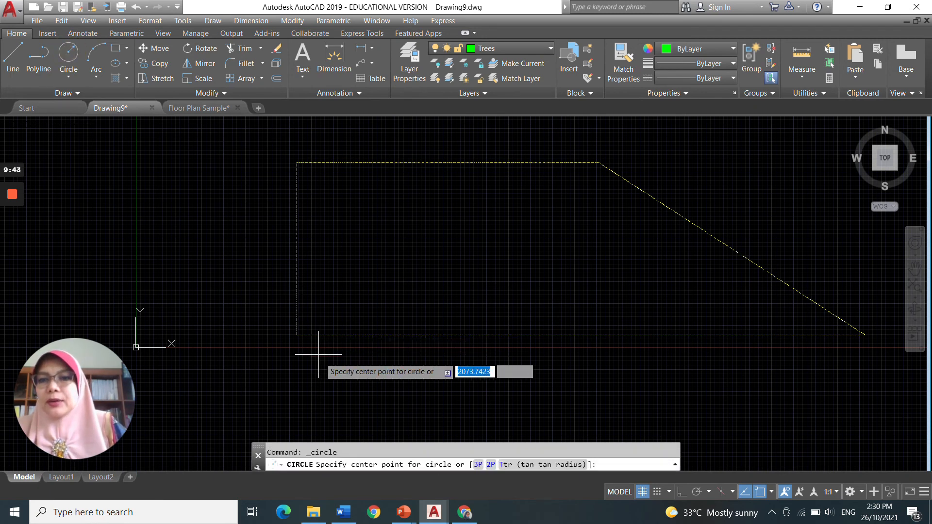
pyautogui.click(313, 312)
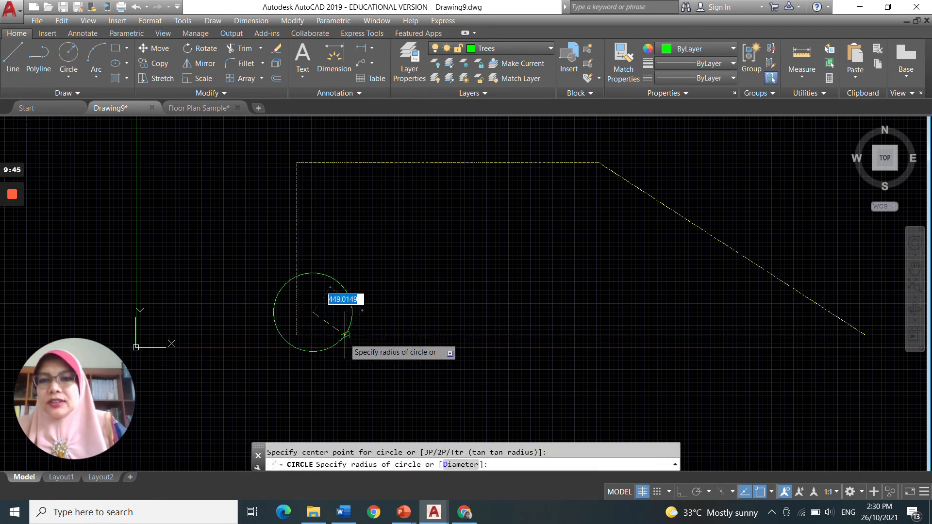
pyautogui.click(333, 335)
# Step: Review the Boundary layer's linetype in the Layer Properties Manager and close it without changes
pyautogui.scroll(-2, 333, 325)
pyautogui.scroll(4, 354, 267)
pyautogui.scroll(4, 354, 266)
pyautogui.scroll(-2, 354, 266)
pyautogui.moveTo(354, 266); pyautogui.dragTo(357, 271, button='middle')
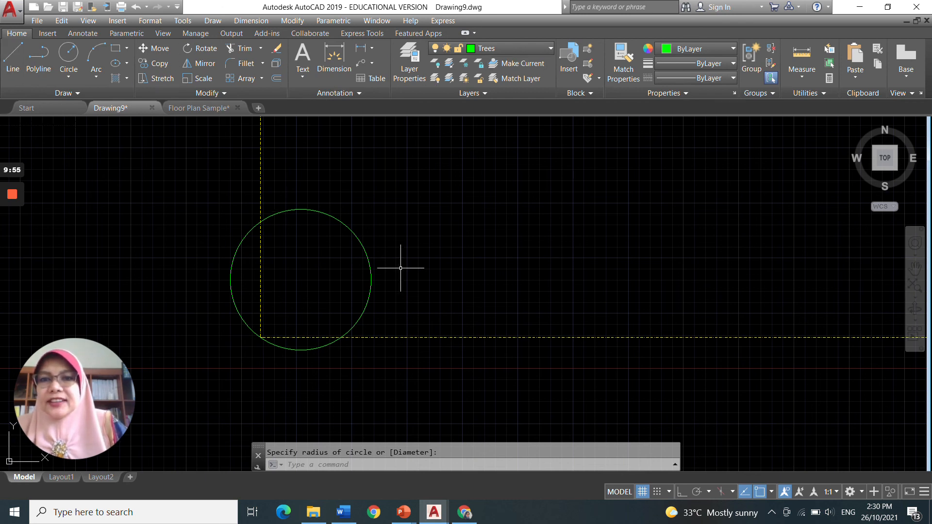
pyautogui.scroll(4, 380, 326)
pyautogui.moveTo(381, 327); pyautogui.dragTo(503, 351, button='middle')
pyautogui.scroll(-2, 466, 304)
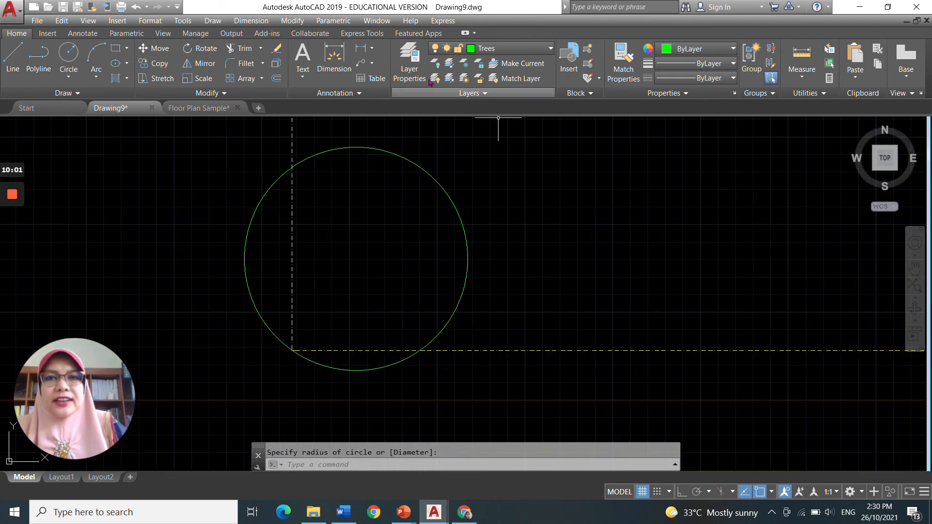
pyautogui.click(410, 63)
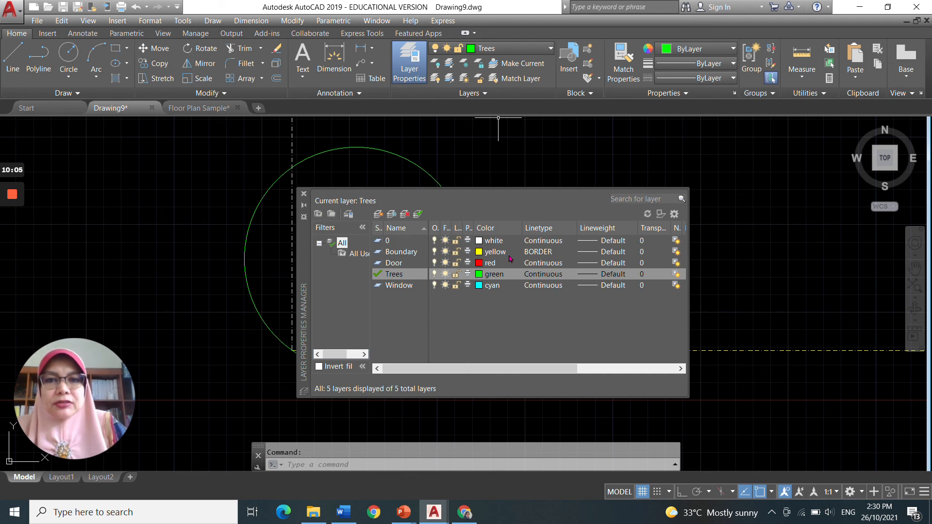
pyautogui.click(545, 252)
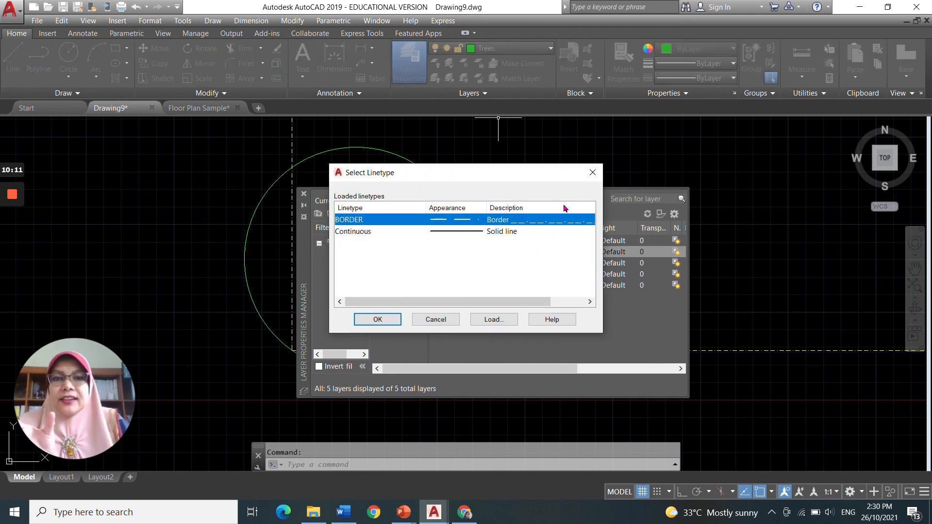
pyautogui.click(593, 173)
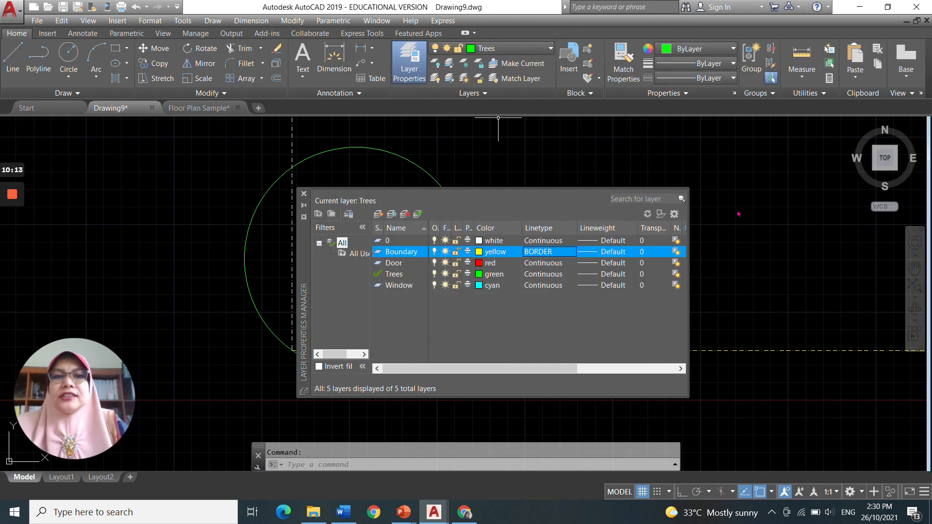
pyautogui.click(304, 194)
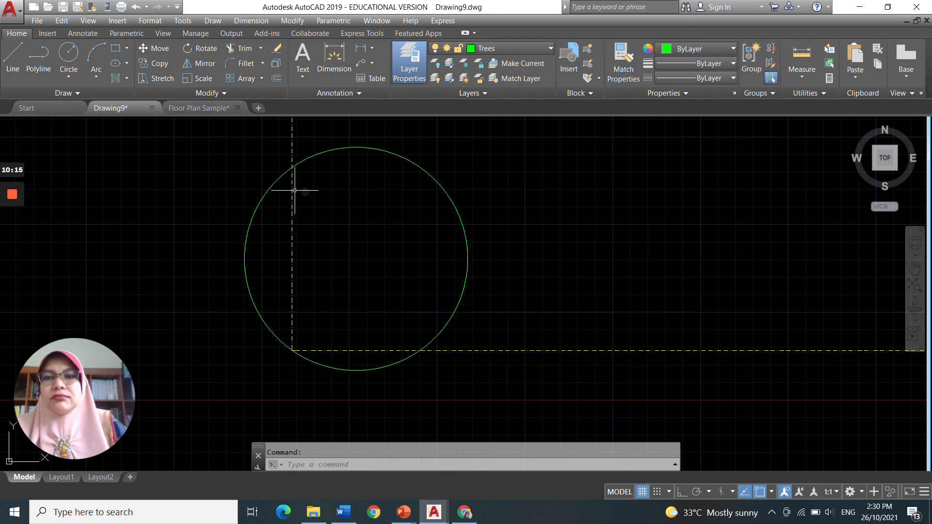
# Step: Draw a second tree circle beside the first along the bottom boundary line
pyautogui.click(68, 54)
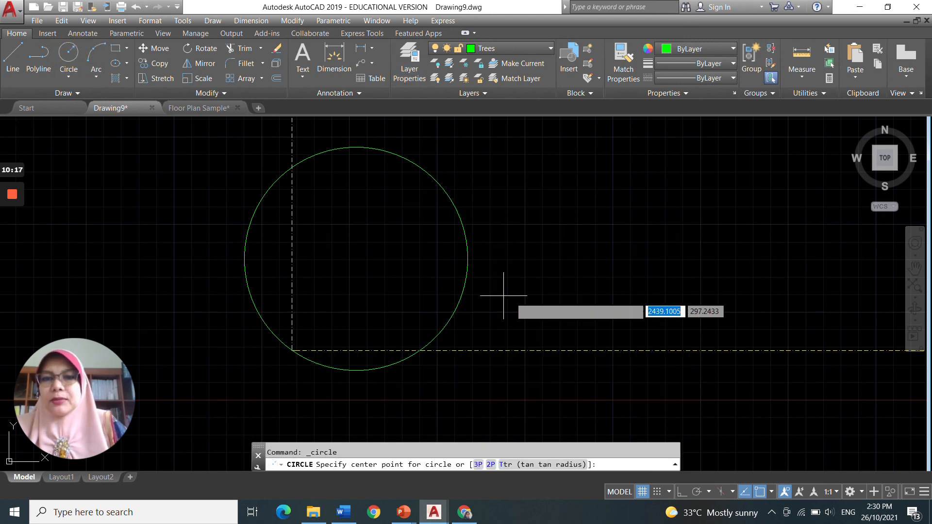
pyautogui.click(552, 304)
pyautogui.click(624, 350)
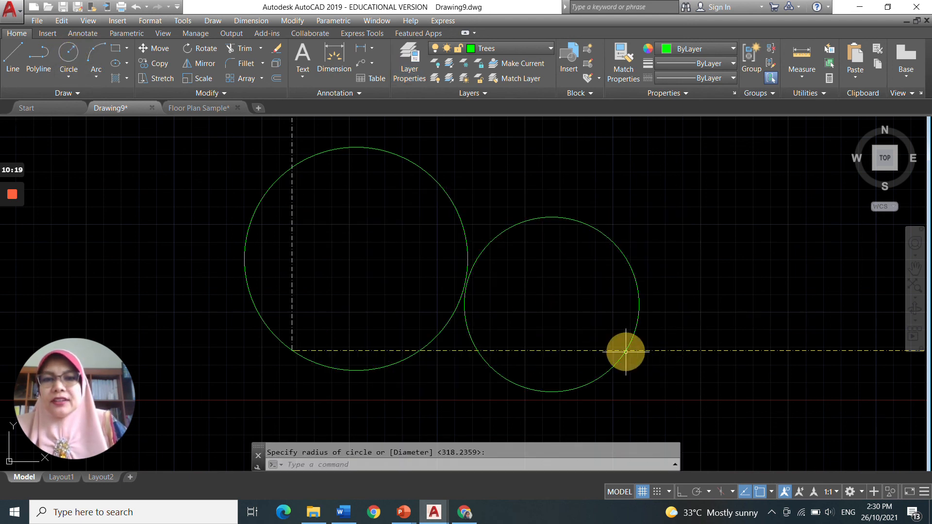
pyautogui.scroll(-4, 422, 246)
pyautogui.moveTo(555, 254)
pyautogui.mouseDown(button='middle')
pyautogui.moveTo(476, 270)
pyautogui.moveTo(202, 272)
pyautogui.moveTo(214, 277)
pyautogui.mouseUp(button='middle')
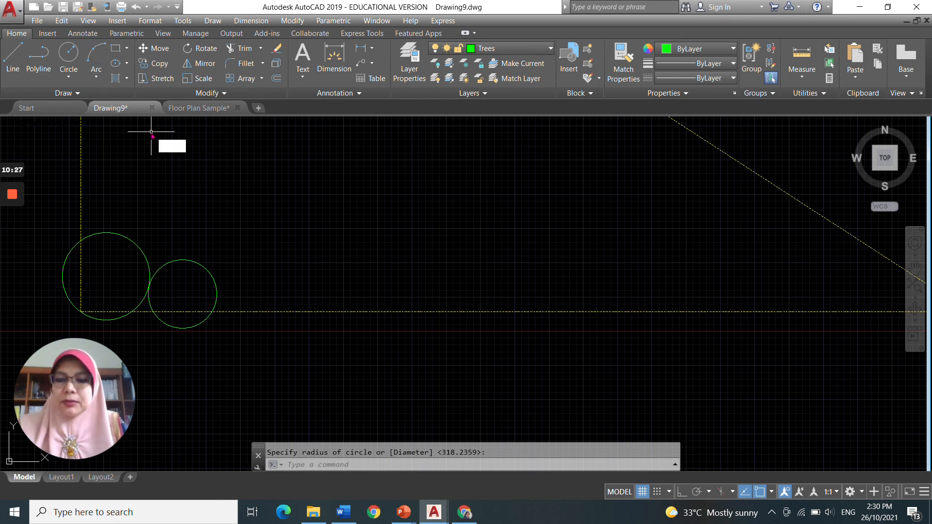
# Step: Copy both tree circles to several positions along the bottom edge of the boundary
pyautogui.write('c')
pyautogui.press('Return')
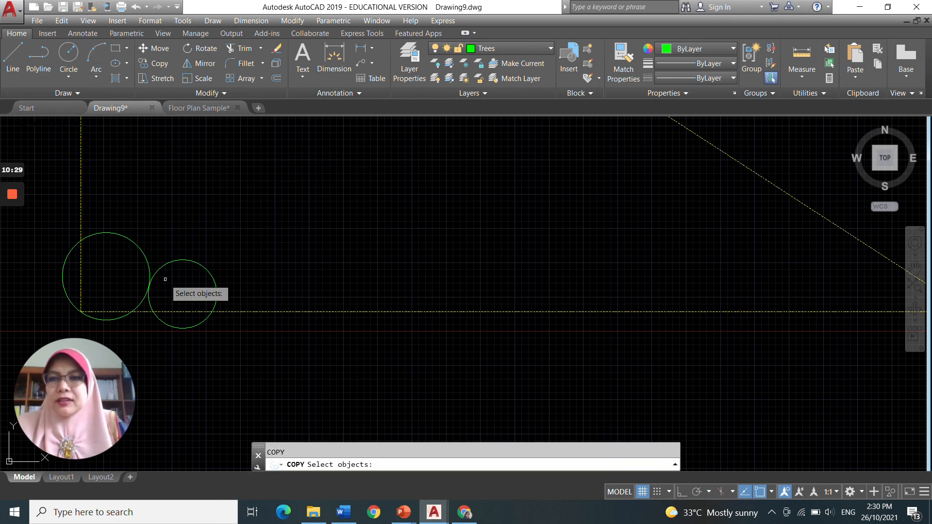
pyautogui.click(162, 267)
pyautogui.click(142, 256)
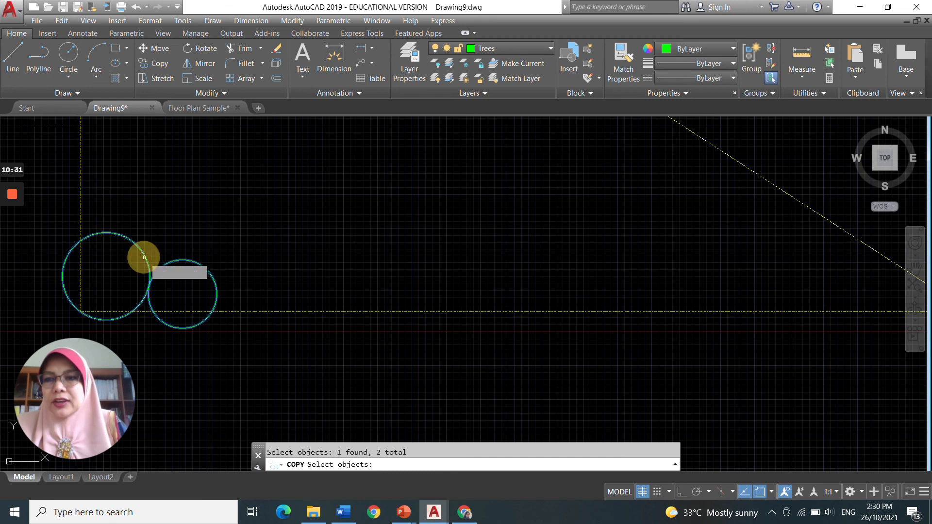
pyautogui.press('Return')
pyautogui.click(156, 273)
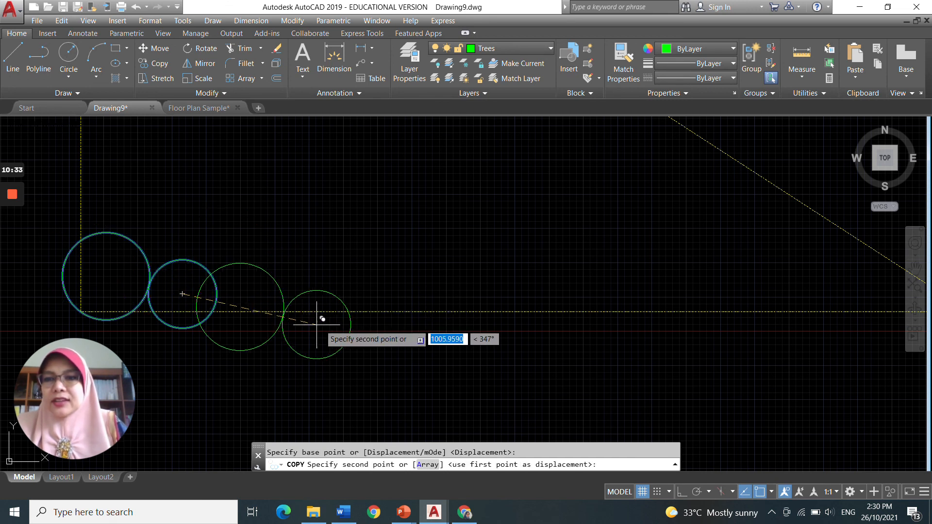
pyautogui.click(320, 325)
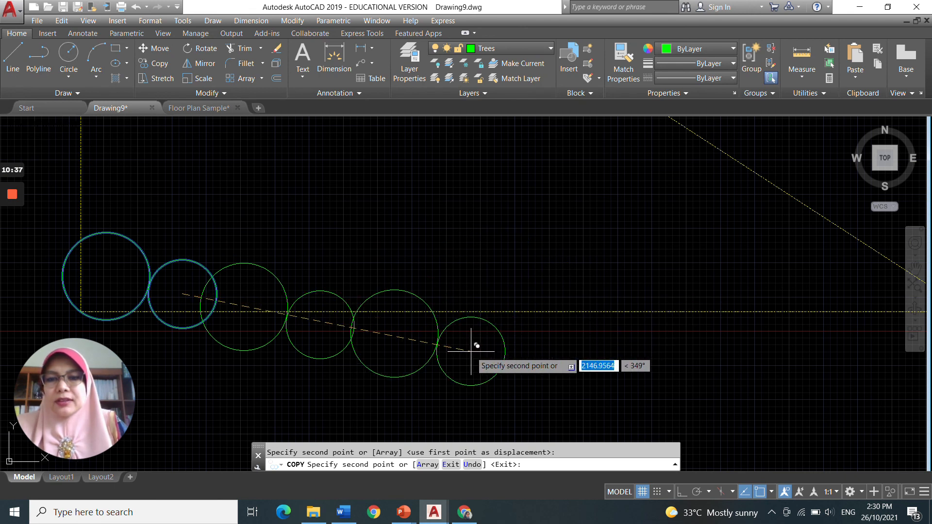
pyautogui.click(456, 305)
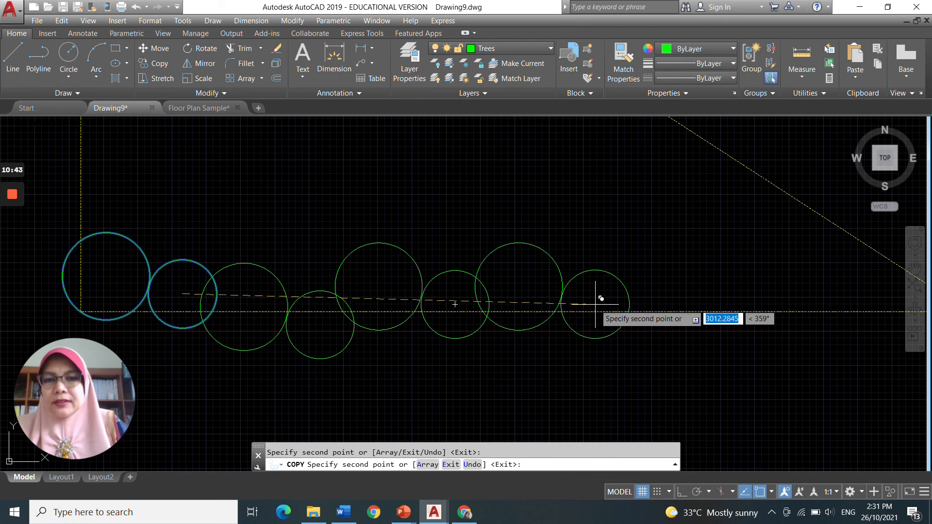
pyautogui.press('Escape')
pyautogui.scroll(-2, 565, 302)
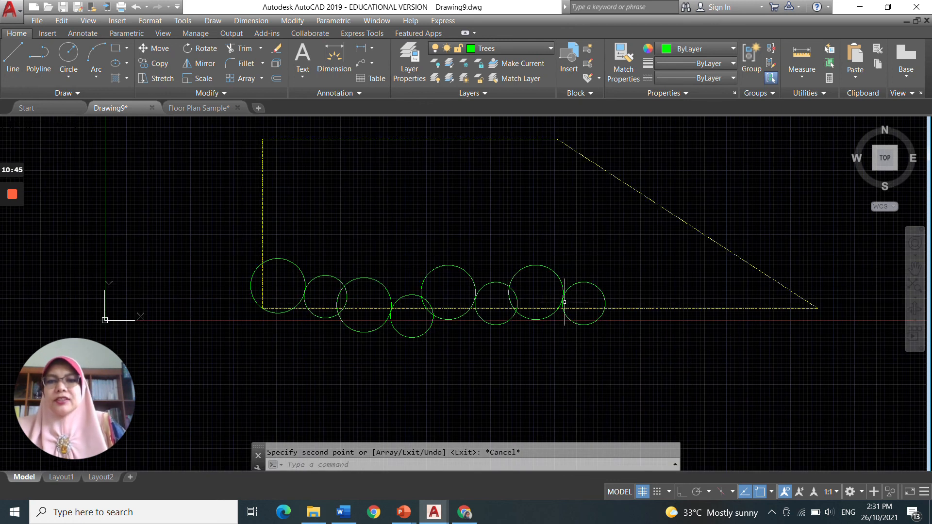
pyautogui.moveTo(563, 300); pyautogui.dragTo(514, 335, button='middle')
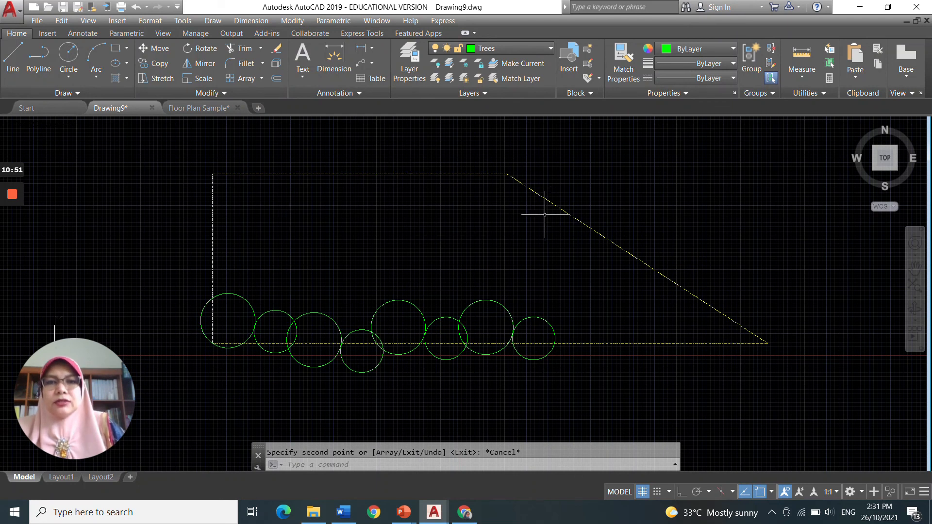
# Step: Make Door the current layer and, with object snap off and Ortho on, draw rectangle lines about 1130 by 945 units inside the boundary
pyautogui.click(552, 50)
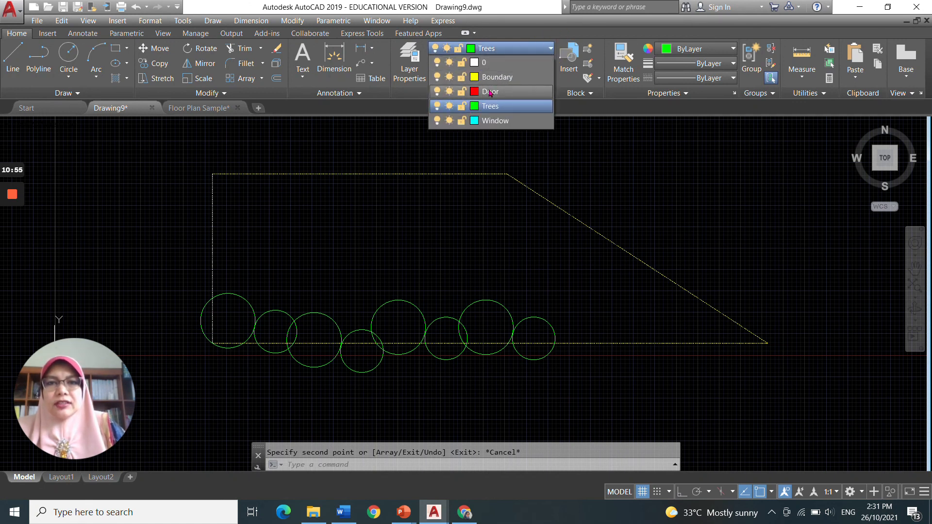
pyautogui.click(490, 92)
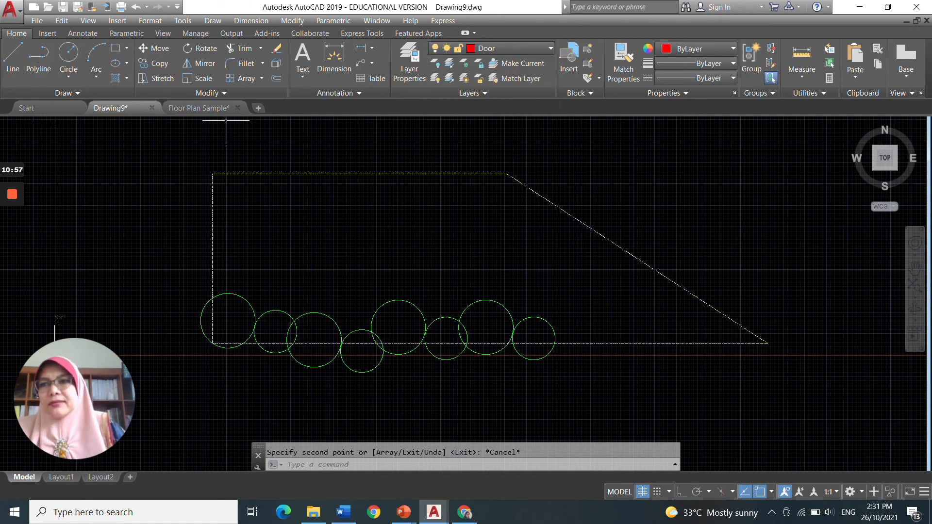
pyautogui.click(12, 58)
pyautogui.click(240, 201)
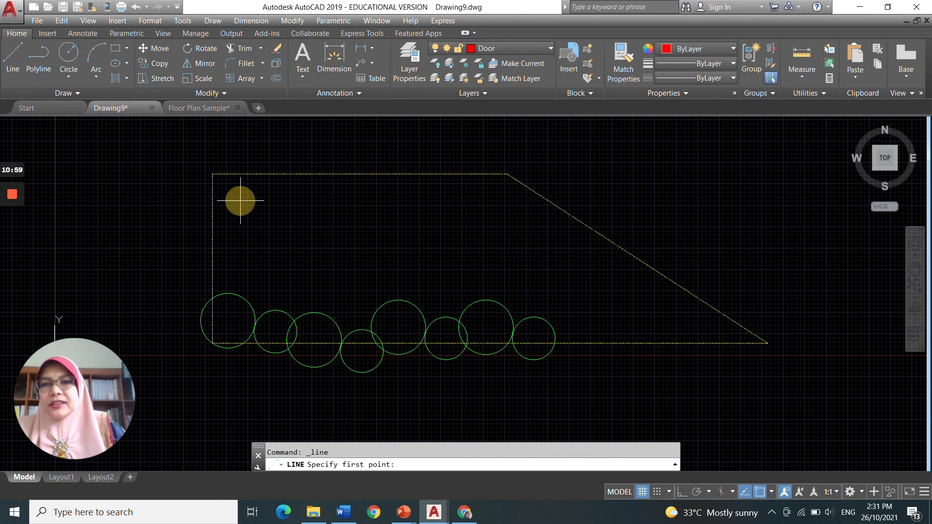
pyautogui.click(759, 493)
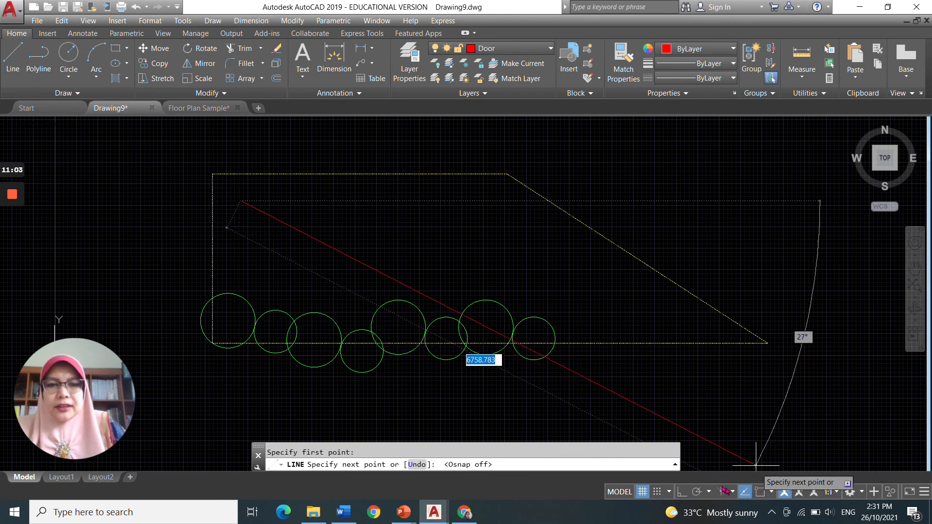
pyautogui.click(683, 492)
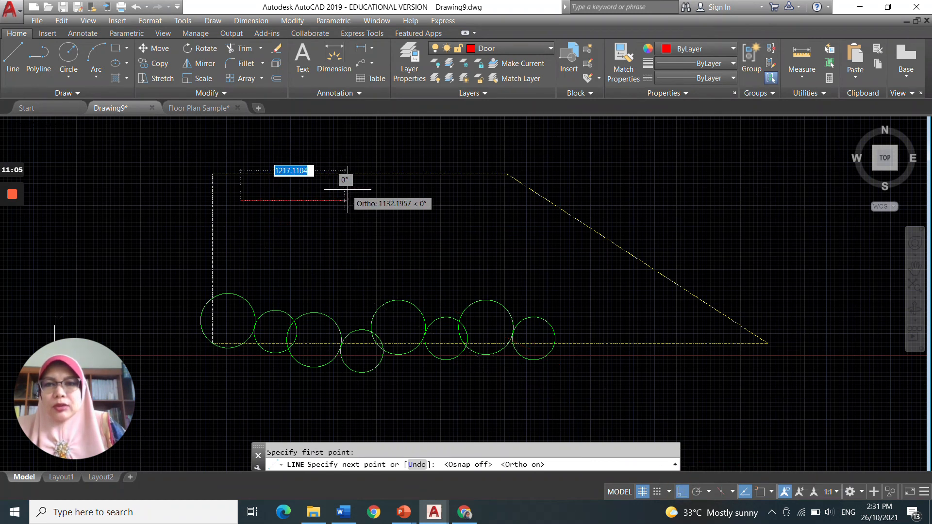
pyautogui.click(390, 200)
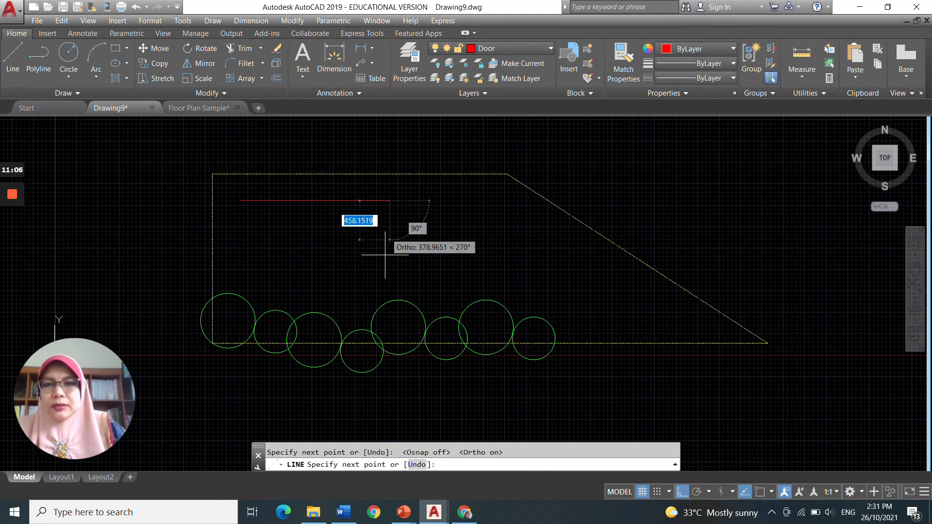
pyautogui.click(385, 281)
pyautogui.click(252, 282)
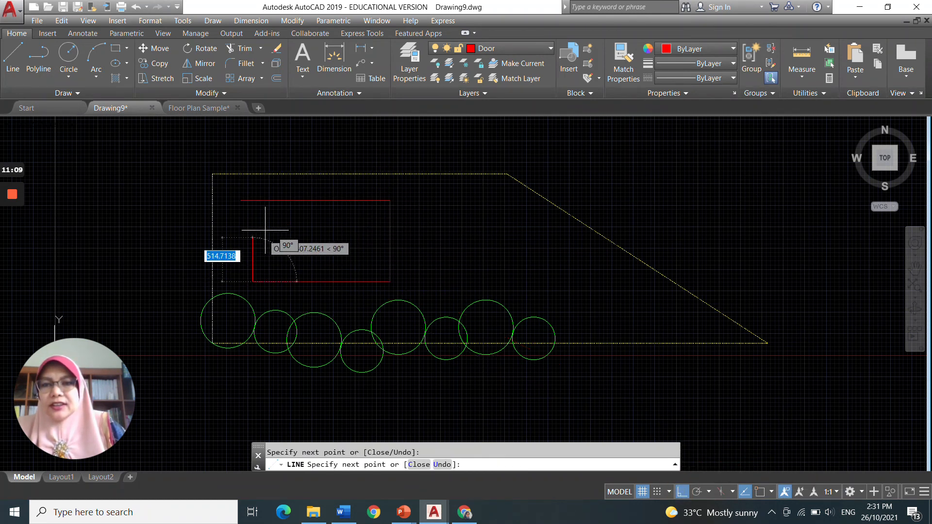